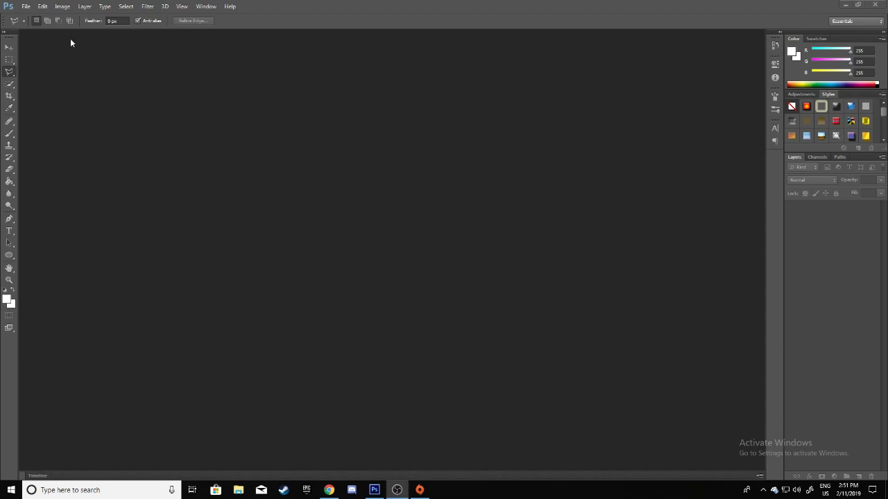
Create a new 1280 × 720 pixel document from the thubnail preset with transparent background contents.
left_click(30, 7)
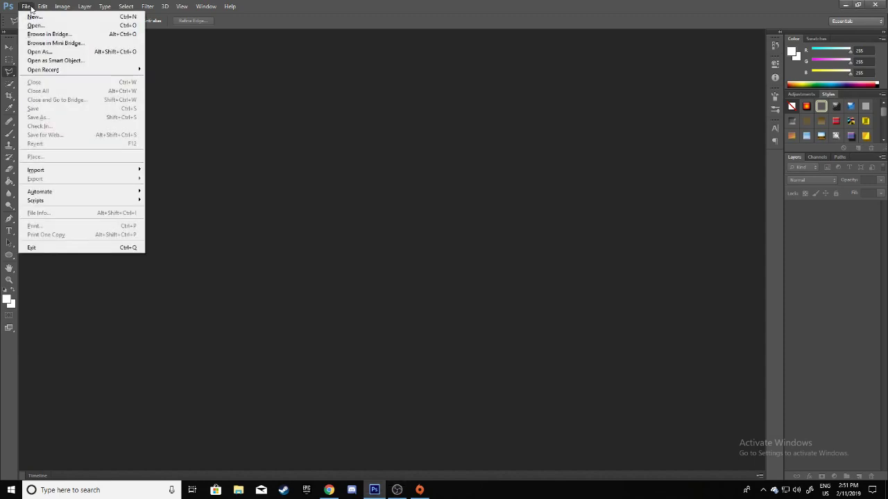
left_click(33, 16)
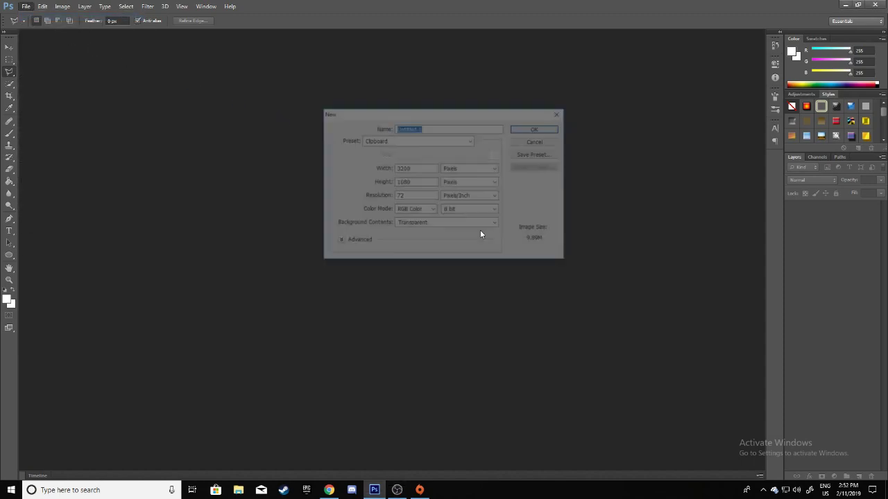
left_click(417, 140)
left_click(393, 188)
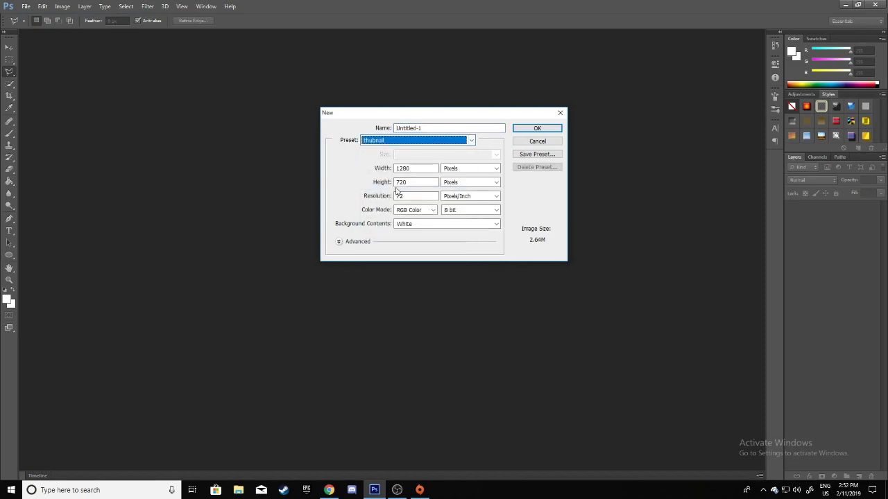
double_click(396, 168)
left_click(400, 182)
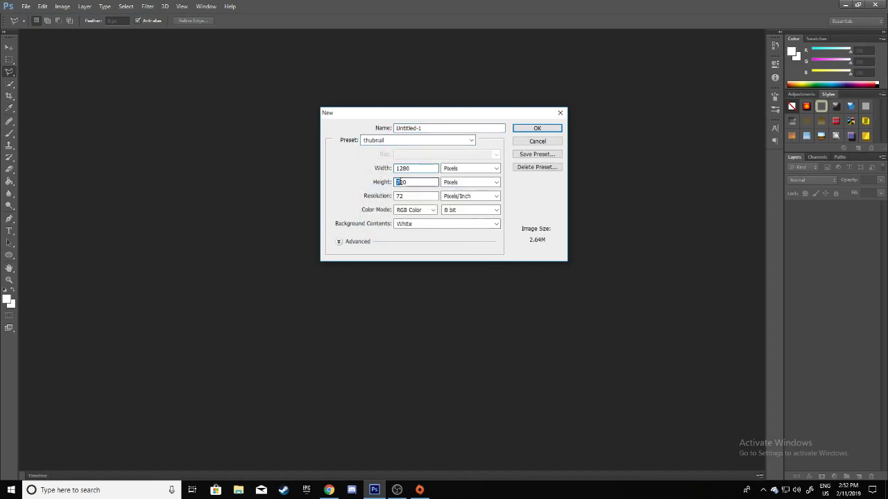
left_click(434, 224)
left_click(437, 248)
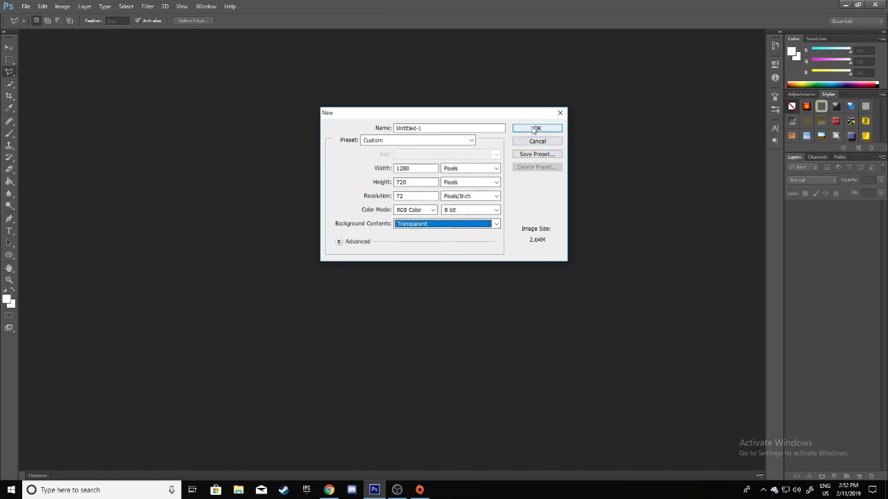
left_click(536, 128)
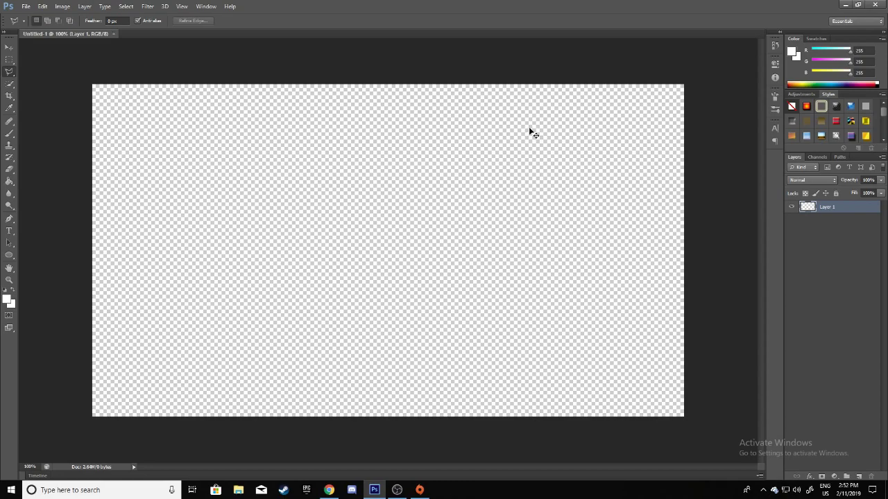
Paste the copied Caustic screenshot and transform it so the character fills the right part of the canvas.
key("ctrl+v")
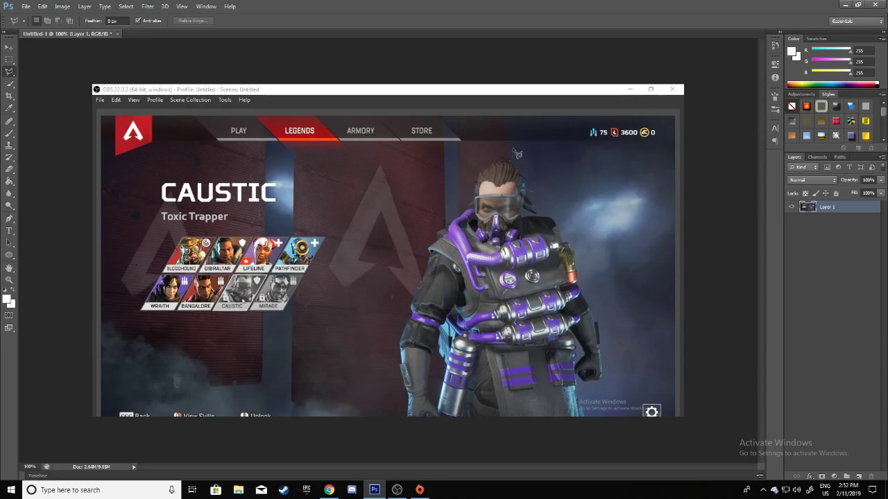
key("ctrl+t")
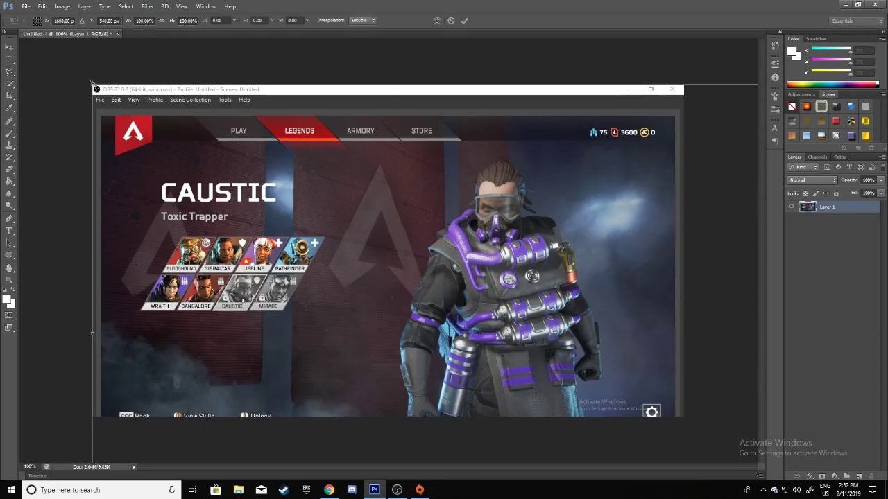
left_click_drag(92, 82, 365, 176)
left_click_drag(615, 317, 265, 184)
left_click_drag(589, 220, 292, 122)
left_click_drag(119, 66, 316, 134)
left_click_drag(480, 270, 295, 210)
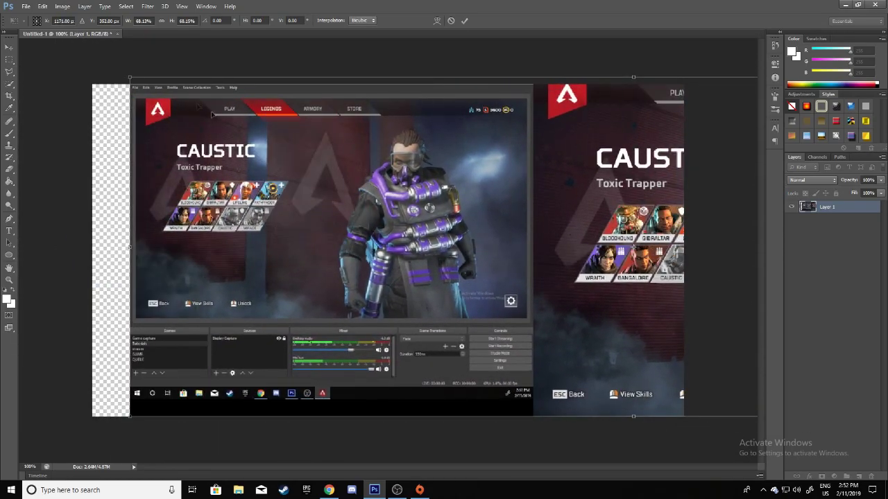
left_click_drag(610, 161, 301, 145)
left_click_drag(489, 145, 267, 184)
left_click_drag(353, 169, 491, 147)
left_click(464, 21)
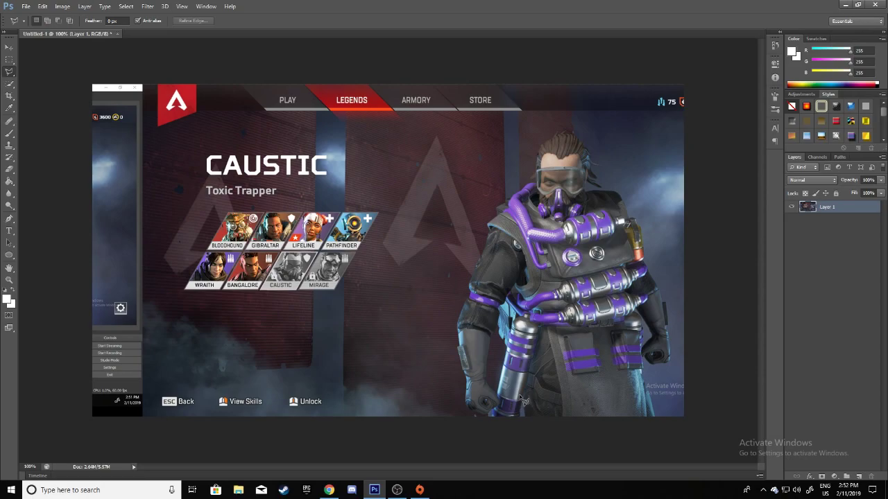
Trace the character's outer sleeve edge above the purple armband with the Pen tool.
key("p")
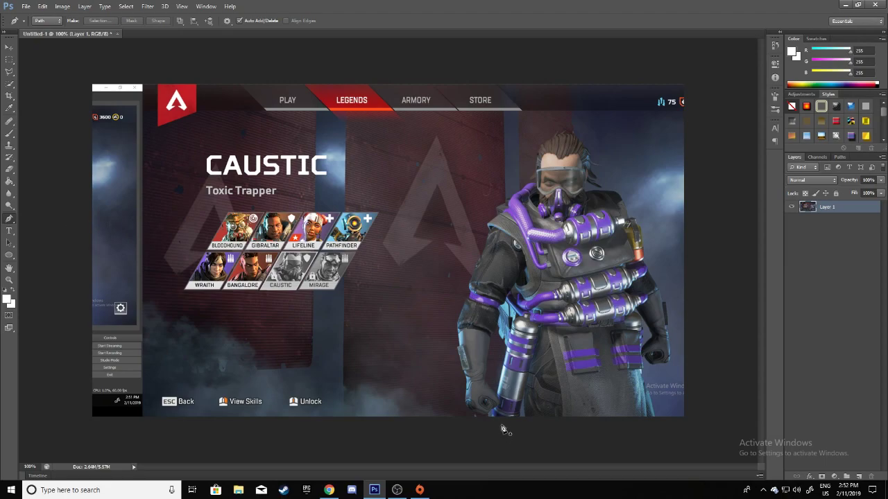
scroll(494, 420, "up", 4)
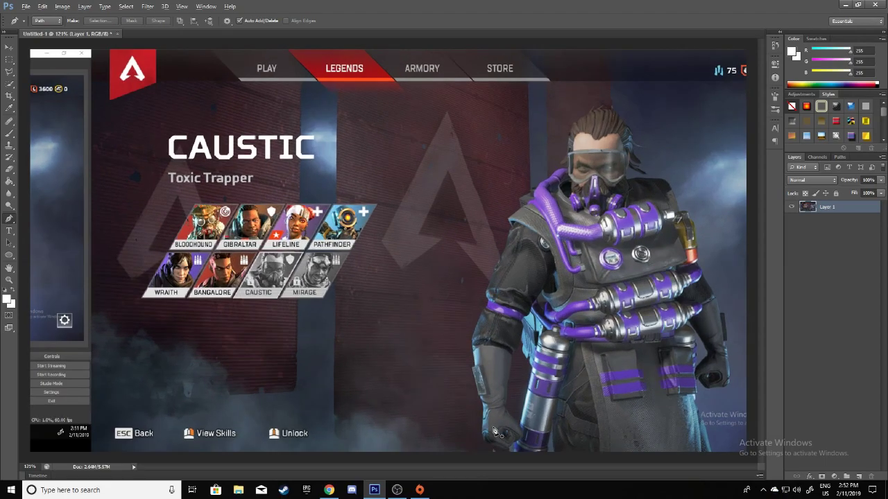
scroll(569, 388, "down", 4)
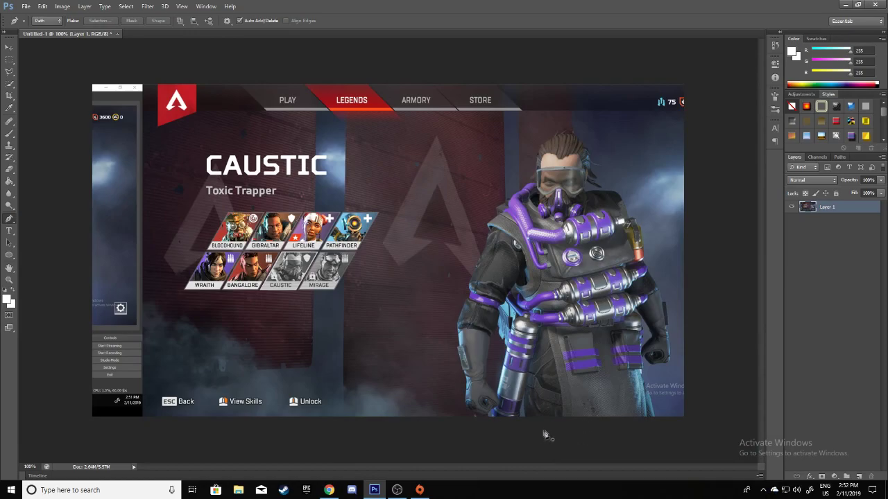
scroll(516, 443, "up", 5)
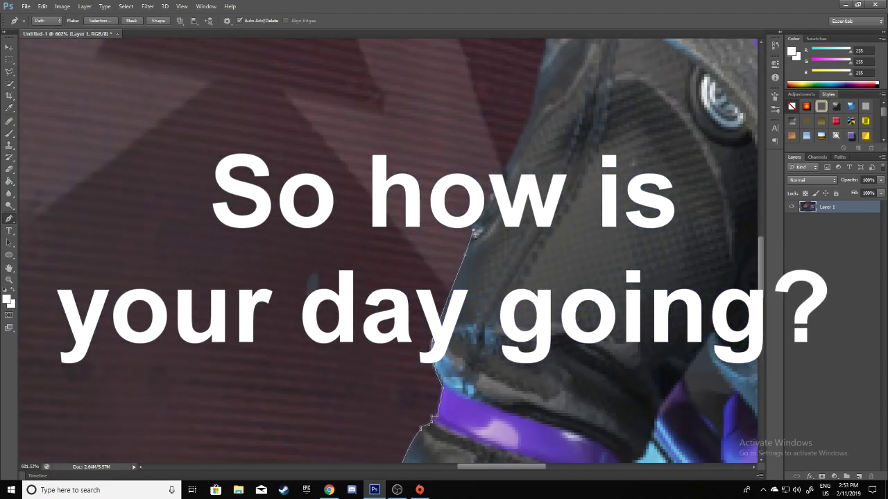
left_click(491, 199)
left_click(492, 191)
scroll(492, 191, "up", 2)
left_click(499, 233)
left_click(504, 217)
left_click(513, 202)
left_click(521, 186)
Extend the pen path up the upper sleeve and around the tip of the grey shoulder flap.
scroll(524, 184, "up", 3)
left_click(526, 249)
left_click(532, 238)
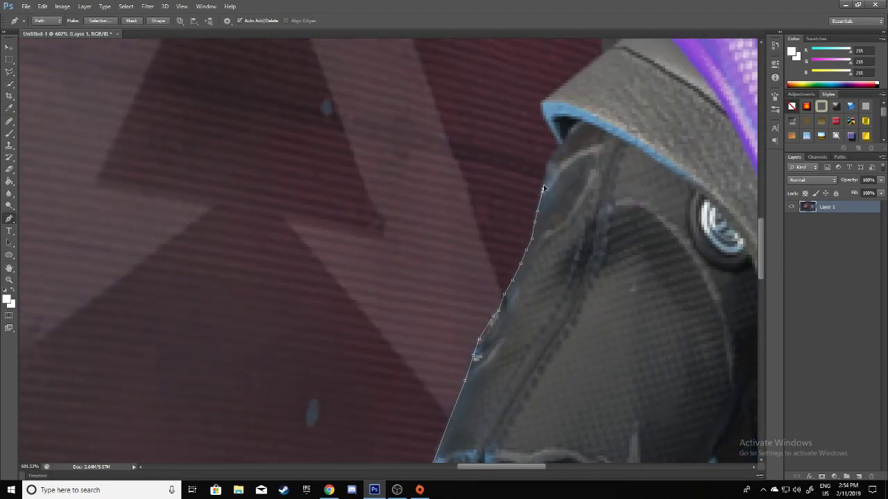
key("ctrl+z")
left_click(543, 108)
left_click(545, 98)
scroll(546, 98, "up", 3)
left_click(598, 178)
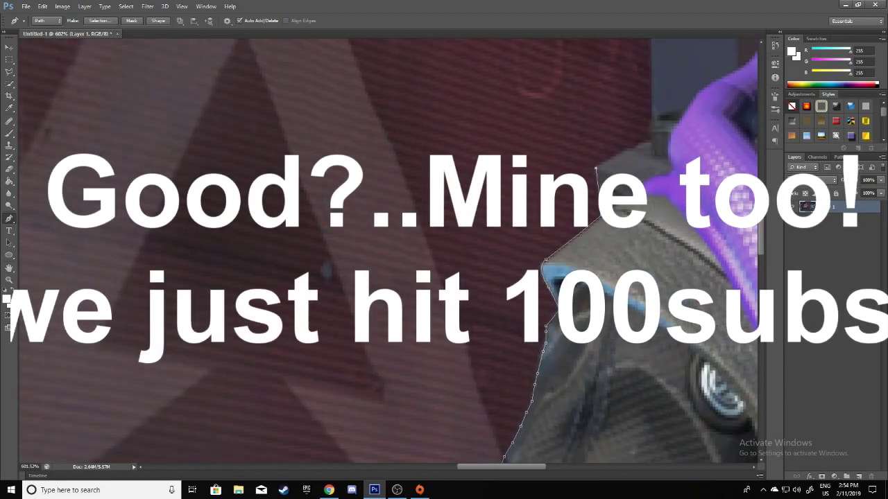
Continue the pen path over the shoulder and along the purple hose to the edge of the goggles.
left_click(647, 154)
left_click(644, 138)
left_click_drag(663, 126, 374, 223)
scroll(444, 182, "up", 3)
left_click(478, 286)
left_click(491, 283)
left_click(518, 279)
left_click(528, 269)
left_click(528, 248)
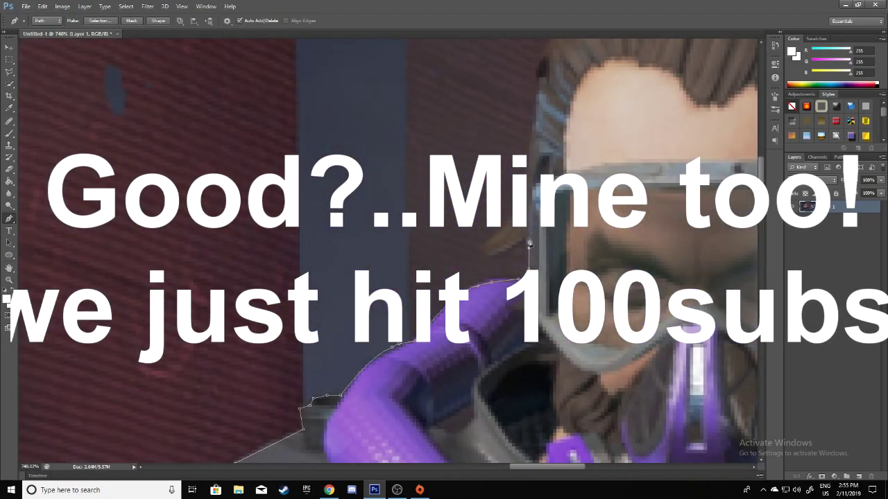
Trace the pen path up the side of the head beside the goggles to the hairline.
scroll(522, 203, "up", 2)
left_click(535, 214)
scroll(535, 212, "up", 1)
left_click(535, 211)
left_click(539, 200)
left_click(554, 174)
left_click(559, 163)
left_click(564, 160)
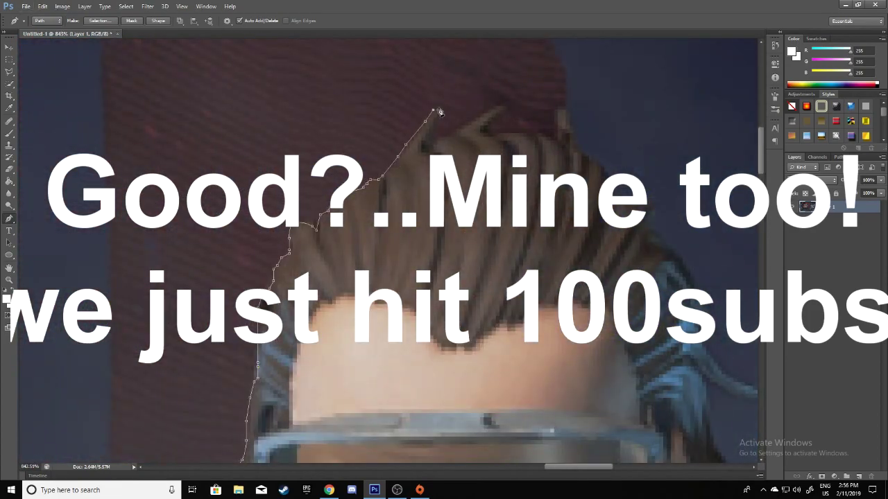
Trace the spiky top of the character's hair with path points around each raised strand.
left_click(432, 137)
left_click(450, 135)
left_click(508, 105)
left_click(494, 130)
left_click(554, 132)
left_click(555, 110)
key("ctrl+z")
left_click(558, 110)
left_click(566, 111)
left_click(570, 133)
Carry the pen path down the far side of the hair and around the loose strands behind the head.
left_click(600, 168)
left_click(612, 214)
left_click(650, 206)
left_click(655, 230)
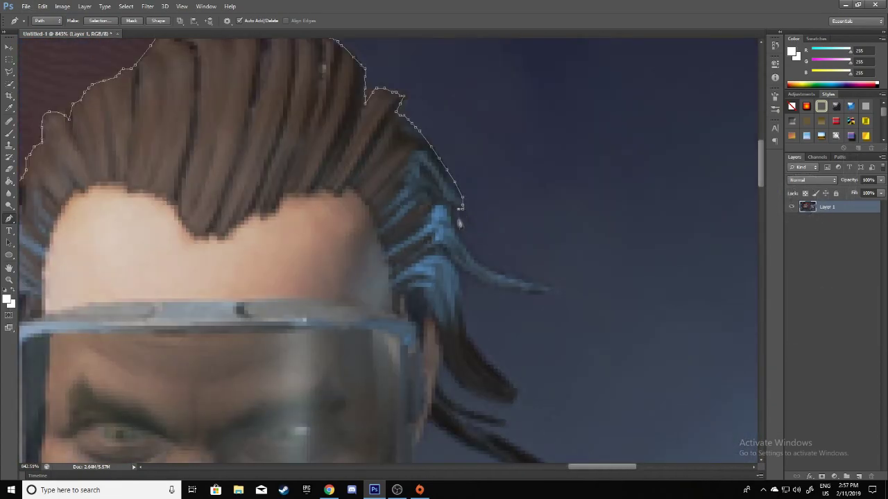
left_click(555, 288)
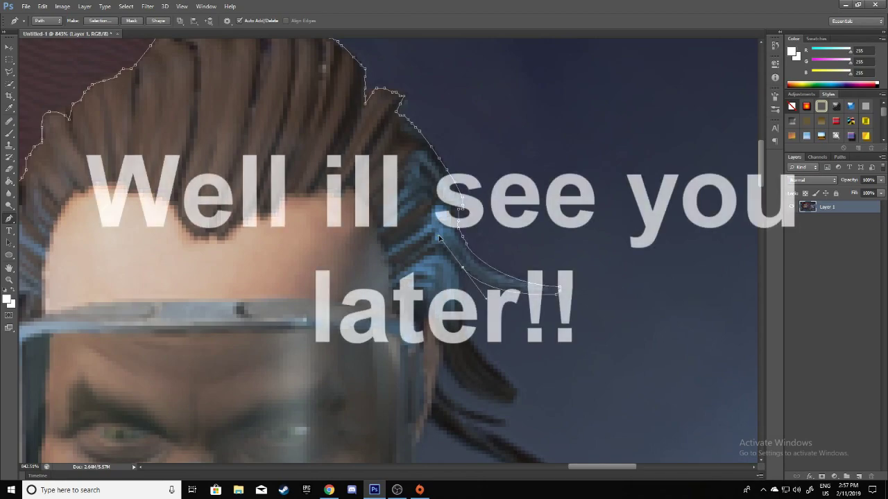
left_click_drag(521, 387, 555, 405)
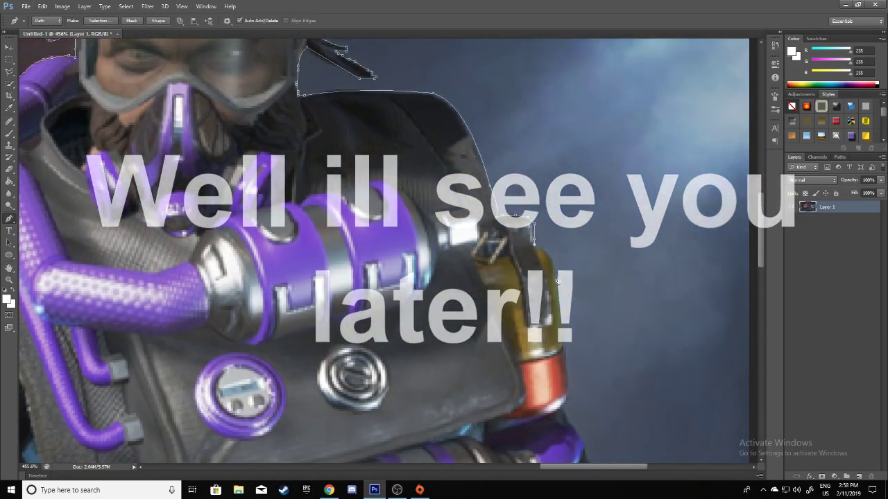
Trace the path down past the yellow and red canister and the upper arm to the forearm pad.
scroll(567, 405, "down", 2)
left_click(568, 305)
scroll(583, 360, "down", 2)
left_click(638, 349)
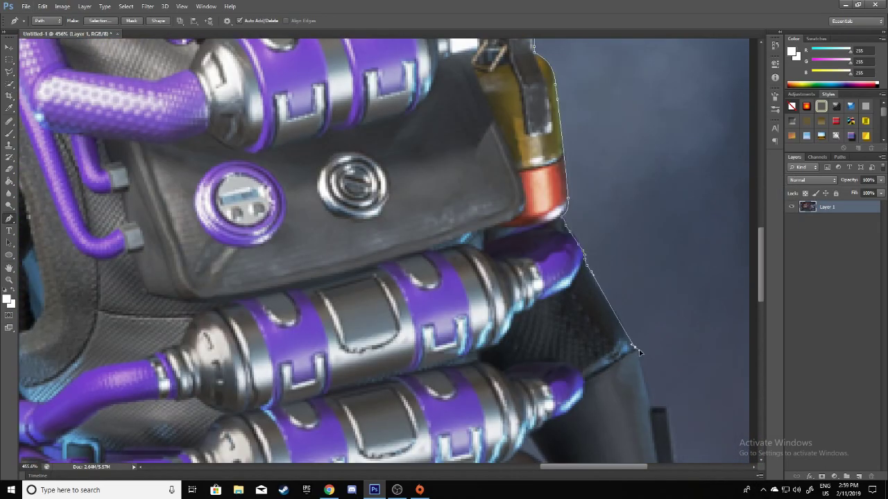
scroll(639, 349, "down", 2)
left_click(669, 314)
Continue the path along the forearm pad, around the gloved fist and back to the coat pocket.
scroll(679, 414, "down", 4)
left_click(668, 229)
left_click(685, 320)
left_click(682, 374)
left_click(643, 386)
left_click(609, 392)
left_click(567, 356)
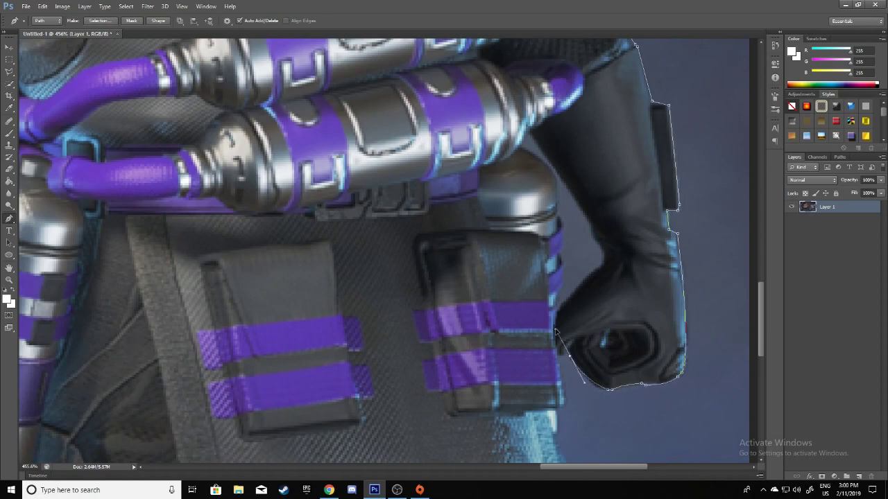
Trace down the coat's edge and run the path below the canvas to close it at the other fist.
left_click(564, 385)
scroll(558, 378, "down", 5)
left_click(617, 383)
key("ctrl+0")
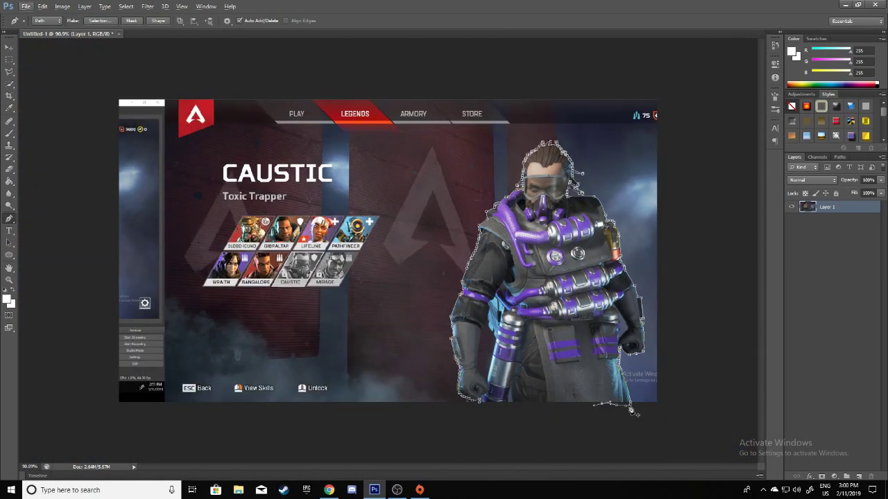
left_click(583, 418)
left_click(481, 409)
Convert the closed path into a new anti-aliased selection and add it to the layer as a mask.
right_click(524, 350)
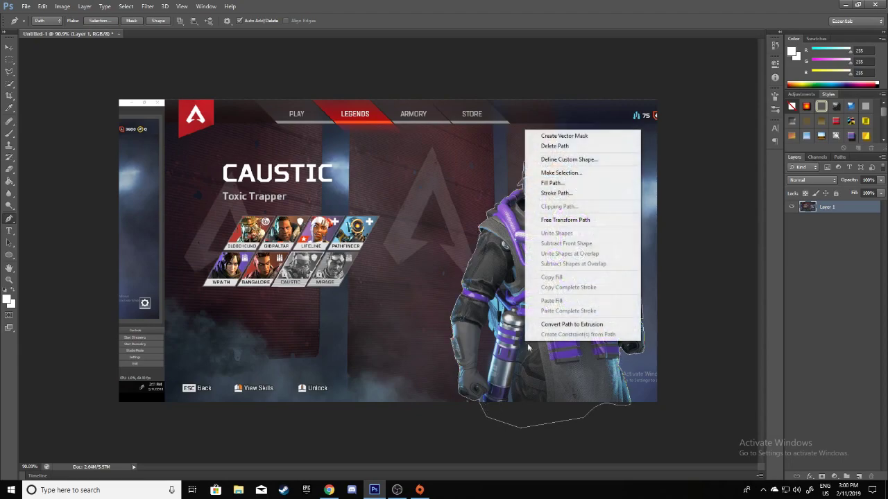
left_click(590, 171)
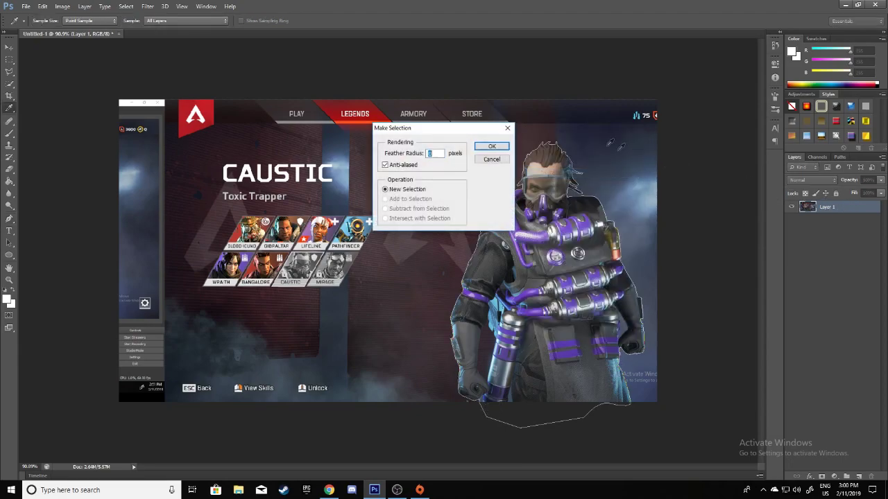
left_click(491, 147)
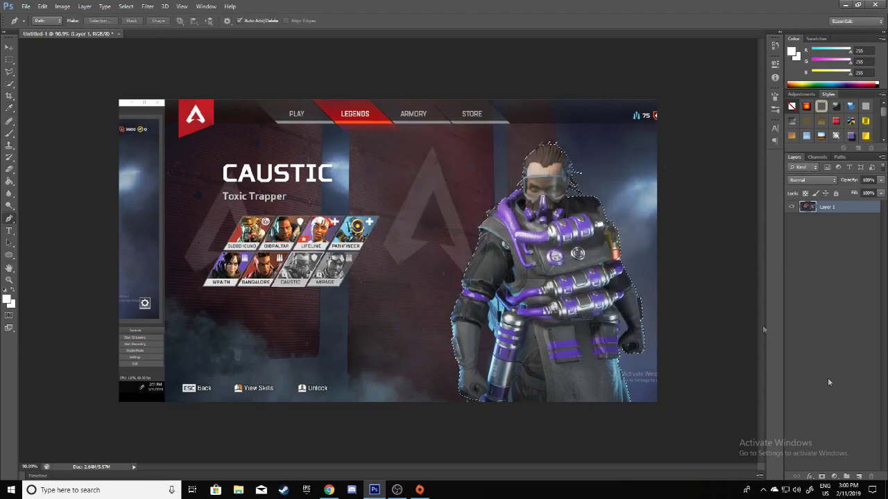
left_click(821, 478)
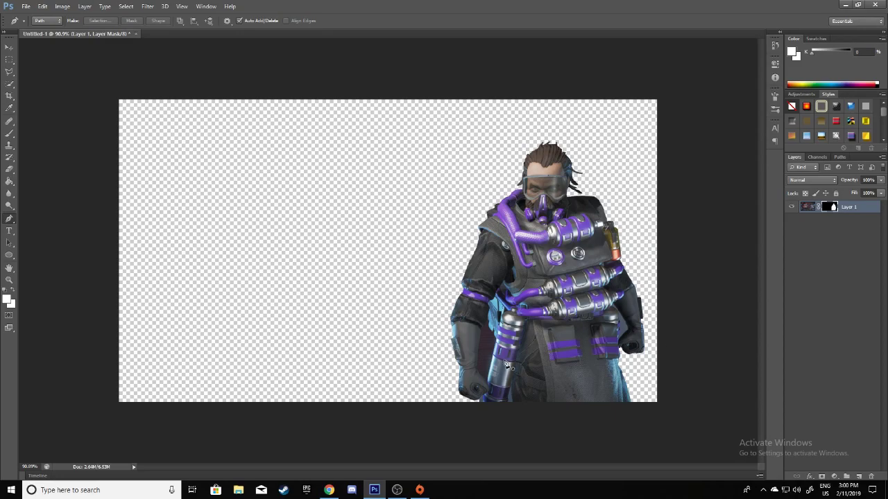
scroll(504, 368, "up", 6)
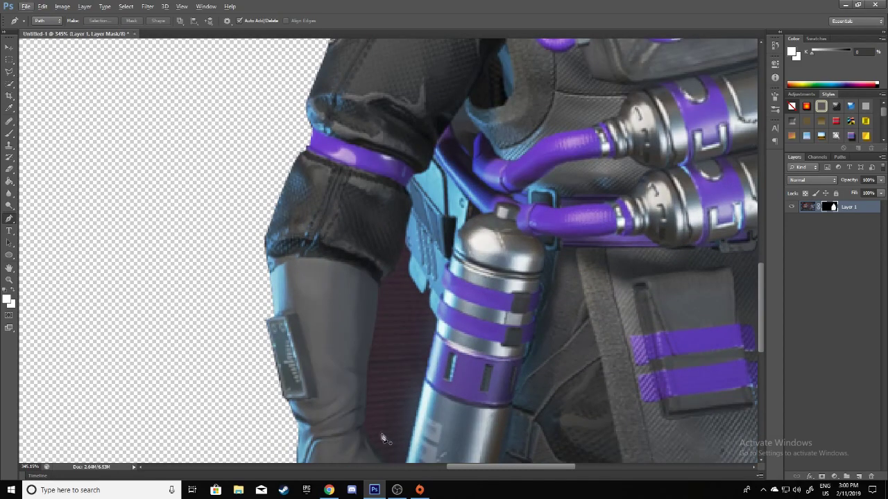
scroll(390, 405, "down", 2)
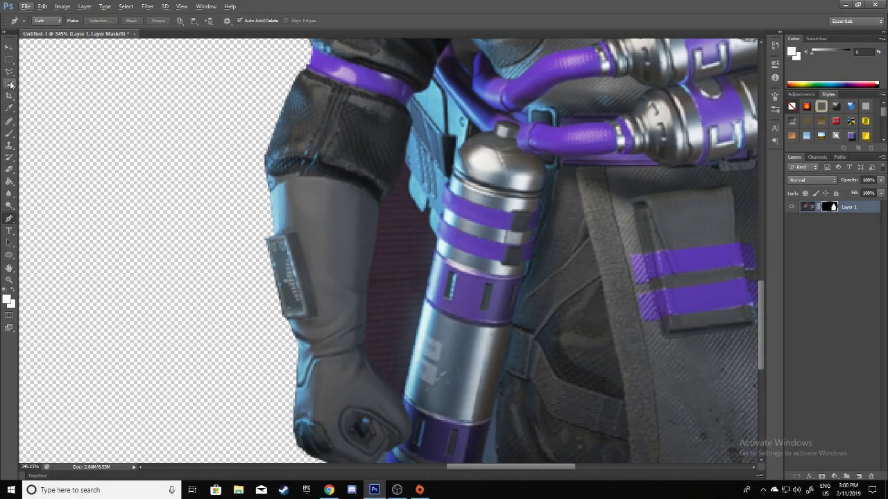
left_click(10, 133)
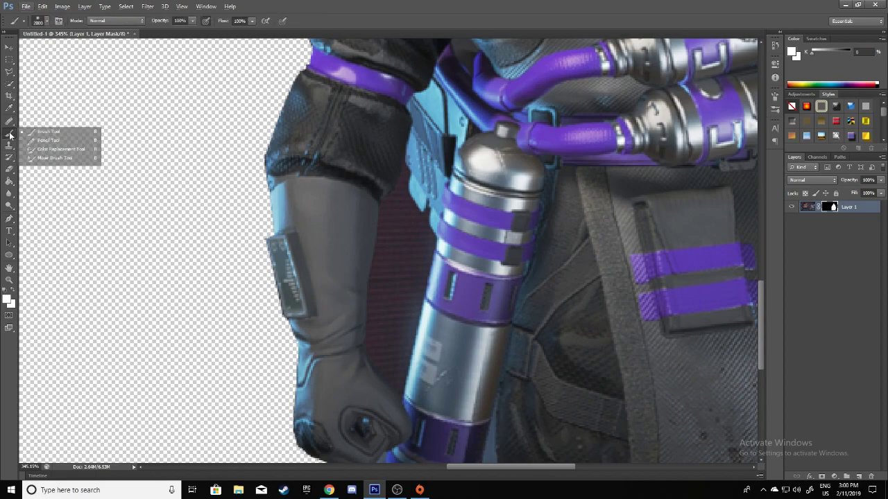
left_click(9, 172)
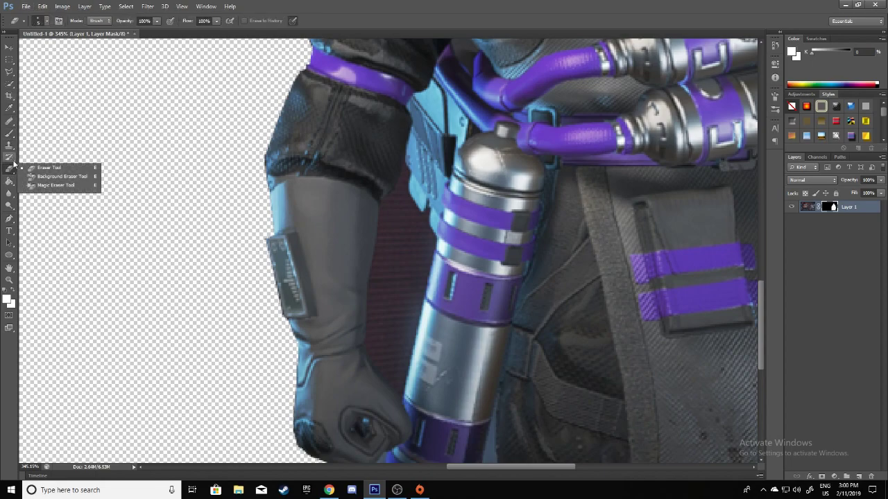
left_click(9, 145)
left_click(10, 157)
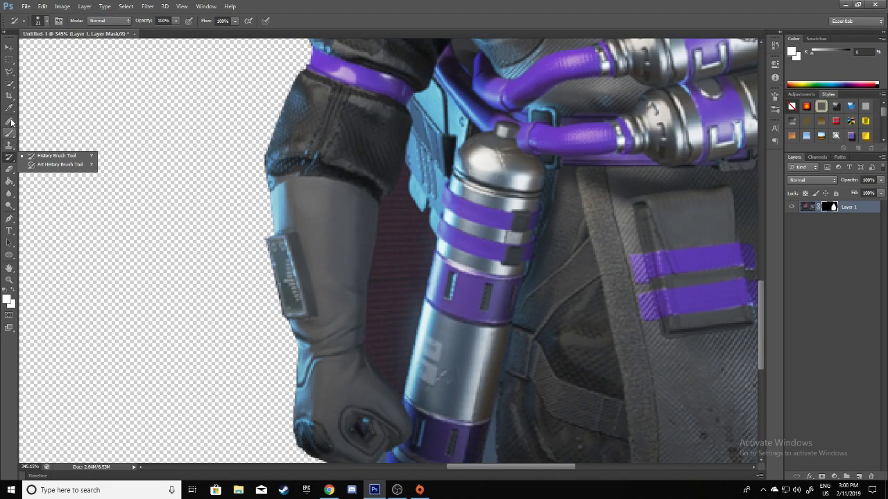
Use the Magic Wand on the leftover red background between the arm and the silver canister.
left_click(8, 84)
left_click(47, 92)
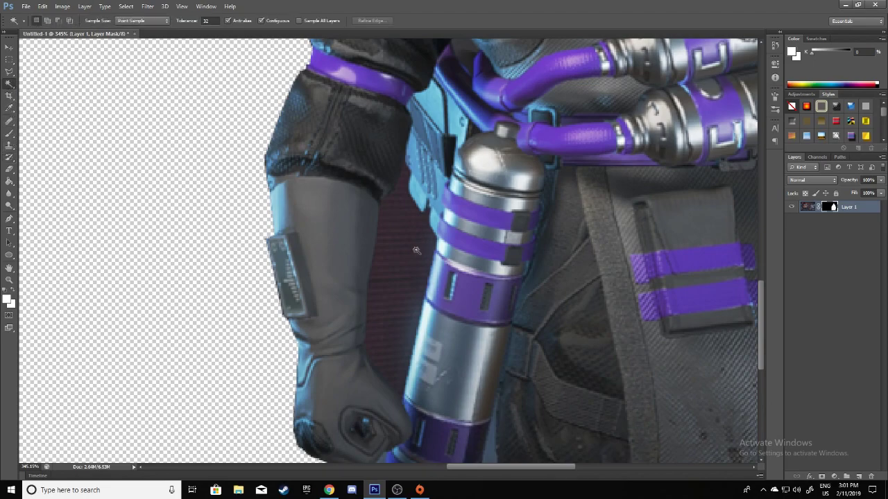
left_click(390, 270)
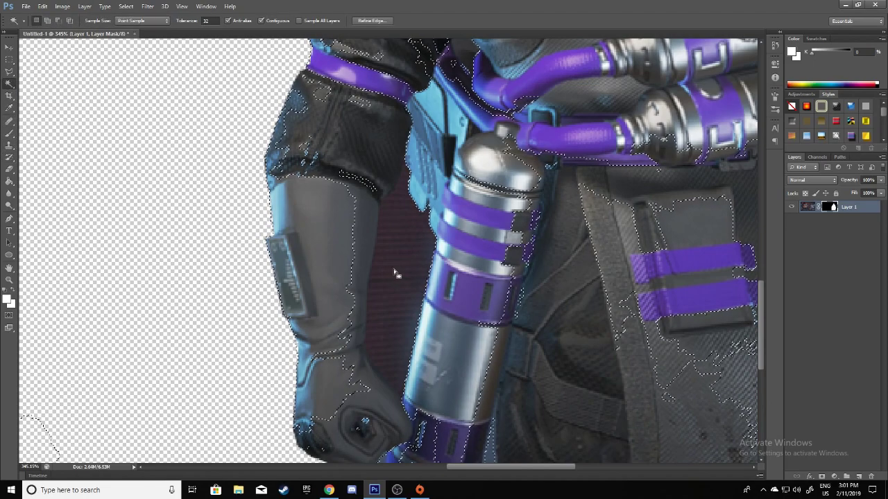
Clear the selection and trace a closed Pen path around the red background gap between the arm and the silver canister.
scroll(394, 274, "down", 3)
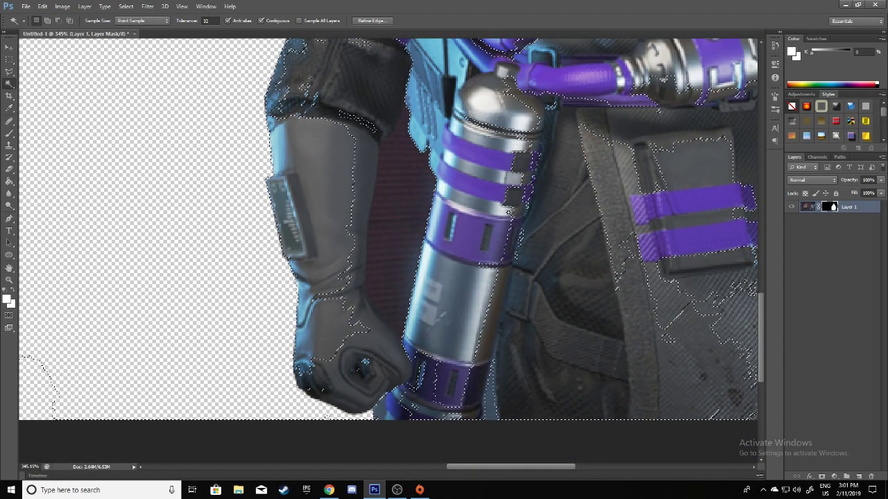
key("ctrl+d")
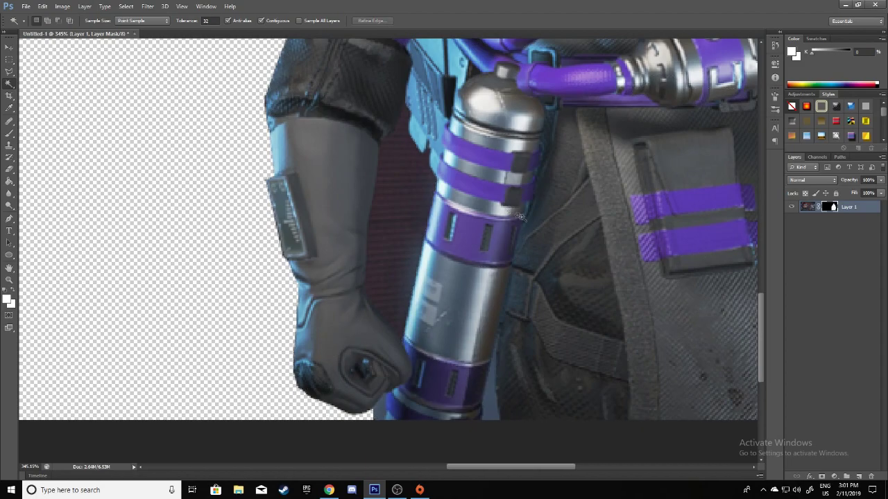
key("p")
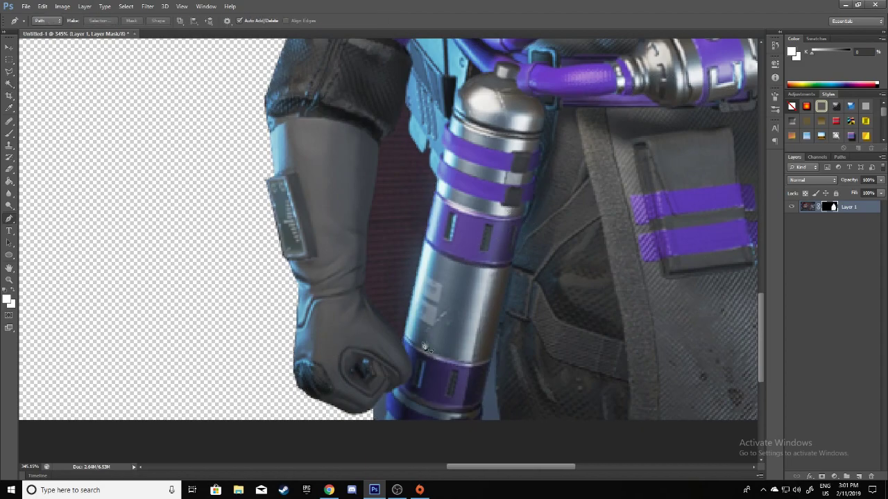
left_click(400, 341)
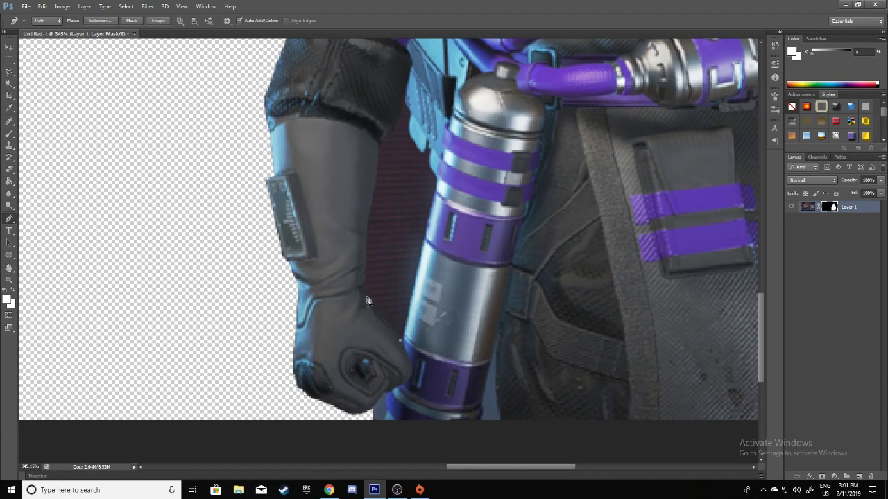
left_click_drag(371, 207, 383, 195)
scroll(399, 166, "up", 3)
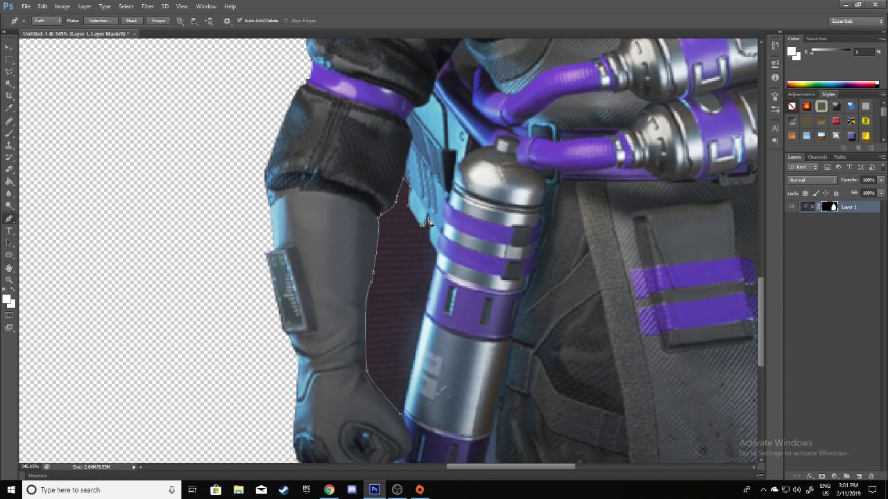
left_click(401, 415)
left_click_drag(402, 410, 399, 414)
Convert the gap path into a new anti-aliased selection with 0 feather and delete those pixels from the layer image.
scroll(378, 264, "down", 3)
right_click(376, 262)
left_click(411, 304)
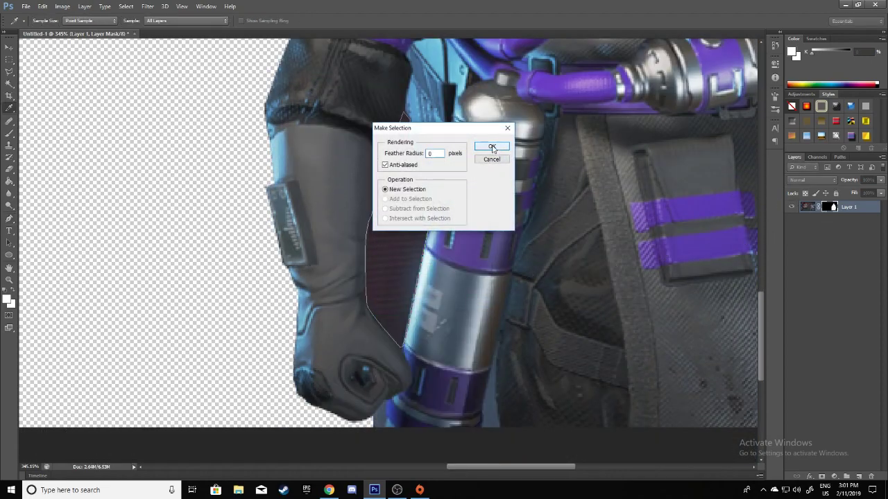
left_click(492, 148)
left_click(812, 208)
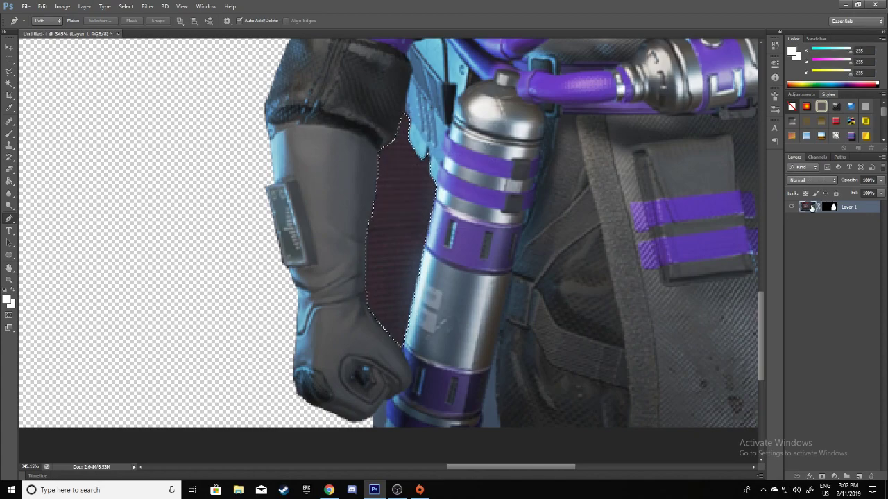
key("Delete")
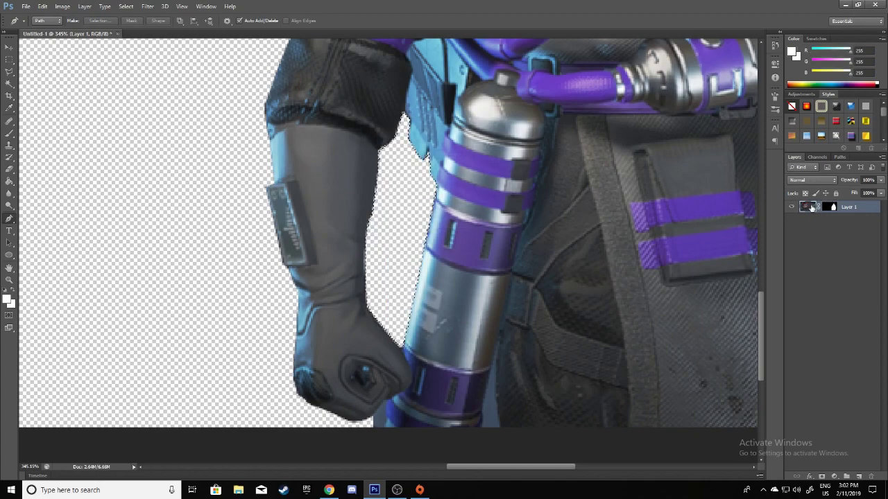
Start a Pen path in the gap beside the other fist, following the purple banded edge up to the small canister's rim.
scroll(688, 237, "down", 3)
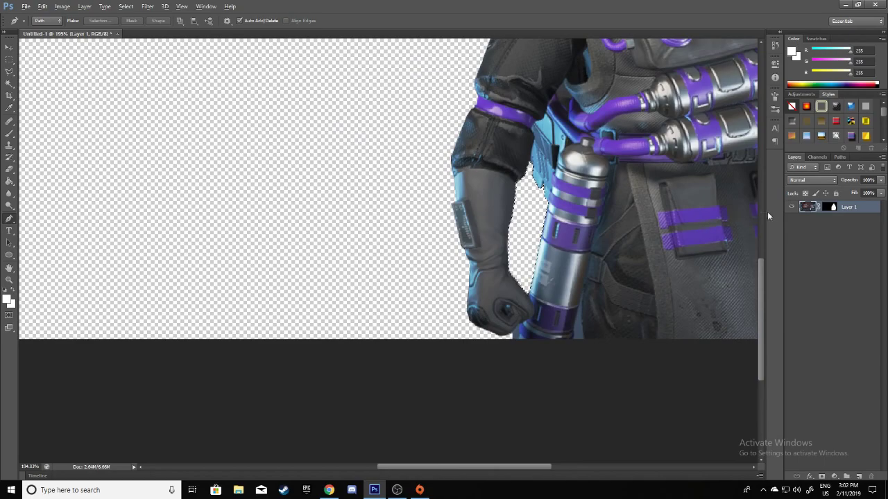
scroll(703, 212, "down", 3)
scroll(636, 365, "up", 3)
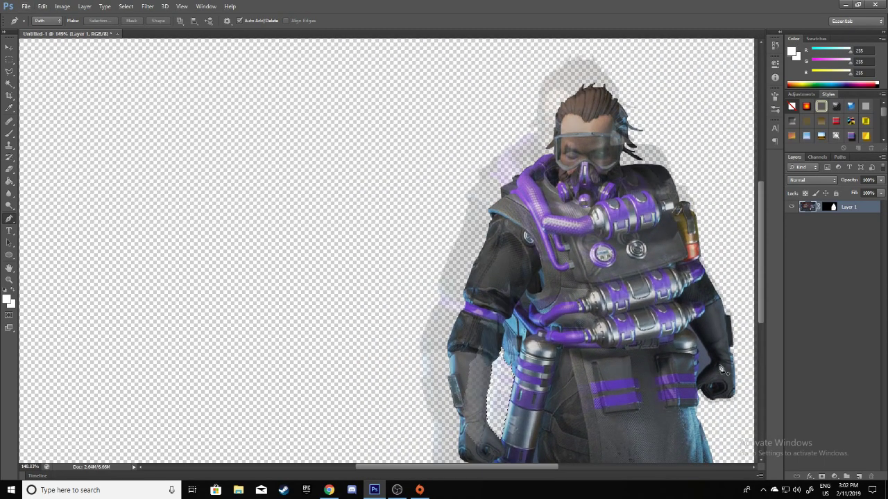
scroll(721, 370, "up", 8)
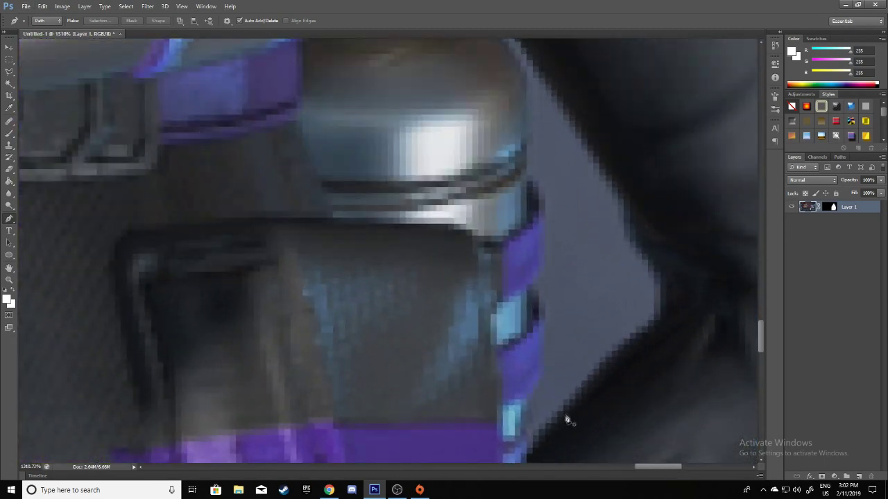
scroll(566, 420, "down", 2)
left_click(529, 403)
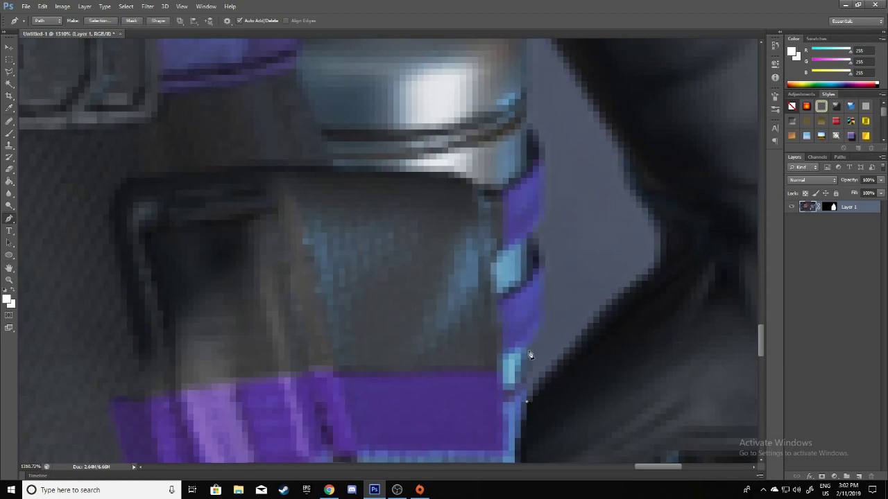
left_click_drag(539, 286, 546, 269)
left_click_drag(548, 200, 553, 206)
scroll(530, 125, "up", 3)
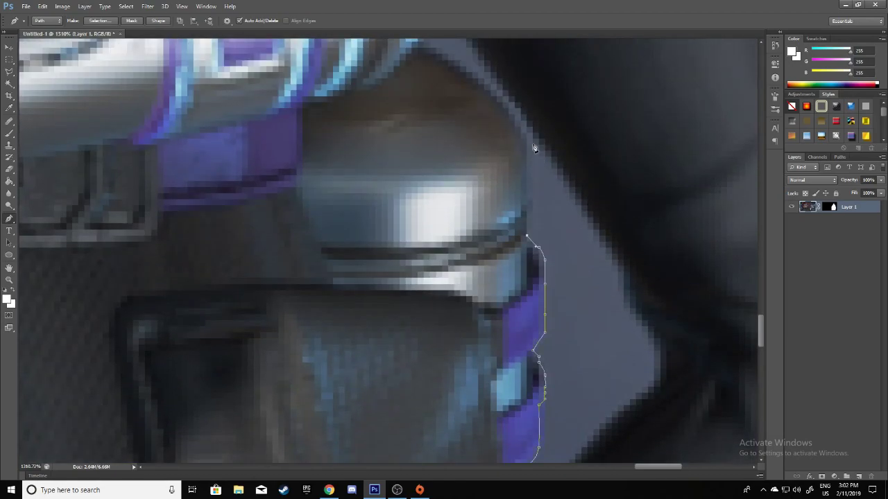
Continue the path up the small canister's side and over its rounded top to the narrow tip beneath the arm.
left_click(531, 145)
scroll(534, 145, "up", 2)
scroll(551, 187, "up", 2)
left_click_drag(423, 181, 361, 166)
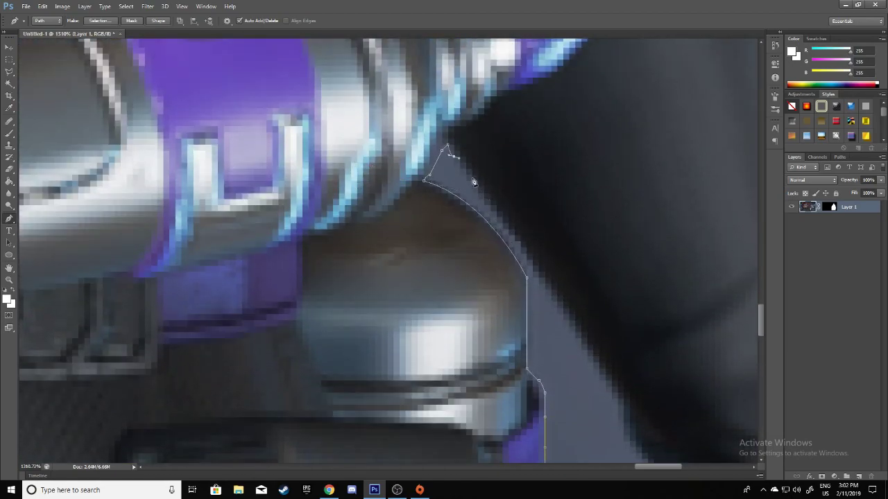
Trace the path down the inner edge of the arm and glove and close it at its starting point.
scroll(555, 277, "down", 4)
left_click_drag(610, 254, 627, 292)
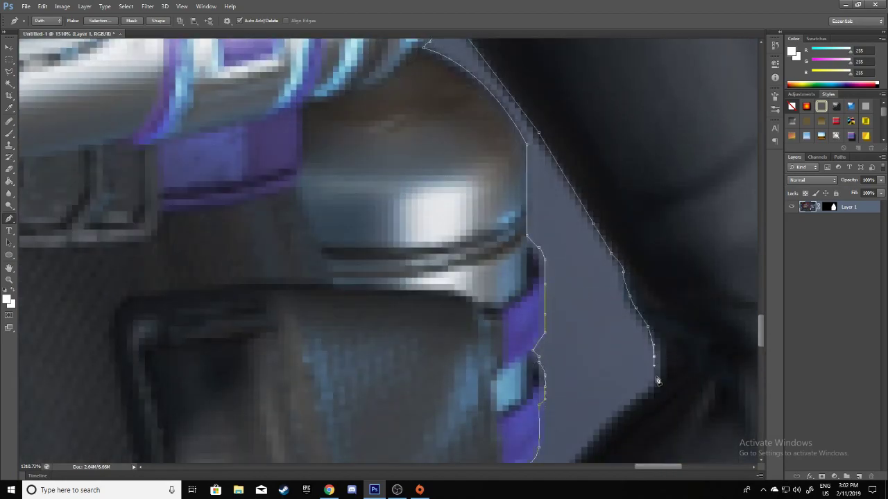
scroll(658, 380, "down", 3)
left_click(653, 283)
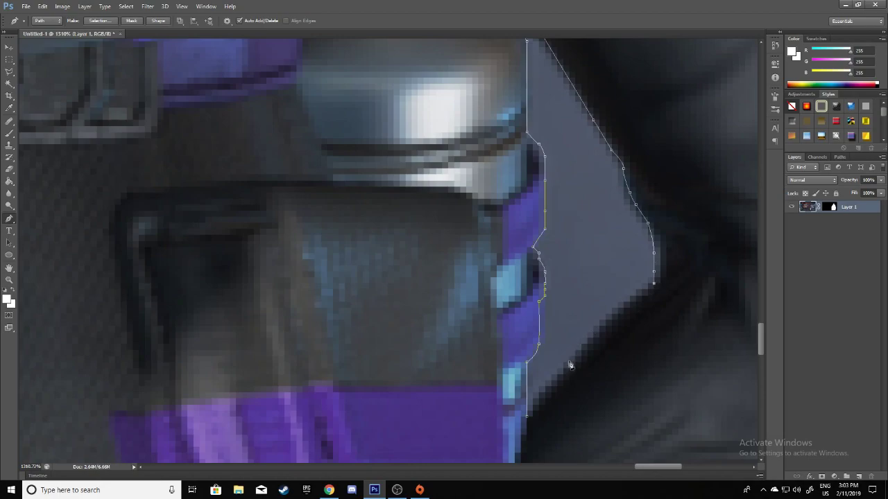
mouse_move(562, 363)
left_mouse_down()
mouse_move(519, 425)
mouse_move(558, 375)
left_mouse_up()
Turn the second gap's path into a new anti-aliased selection and delete the background inside it.
right_click(538, 150)
left_click(558, 193)
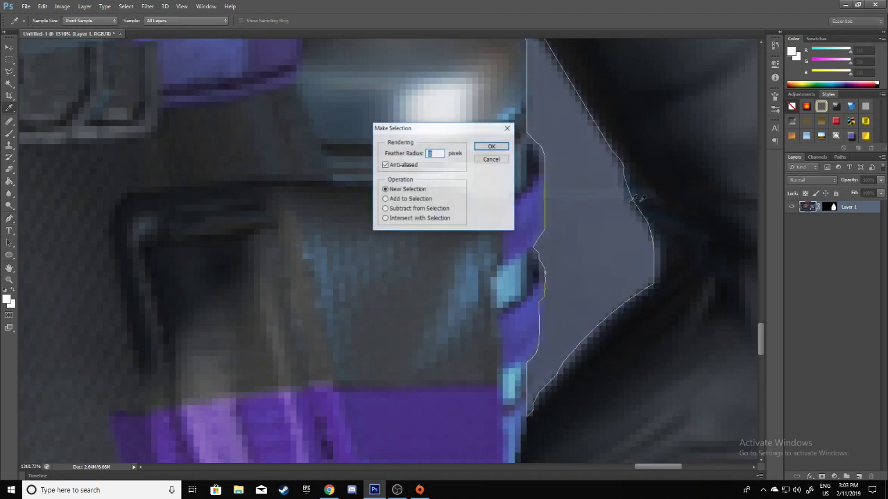
left_click(491, 147)
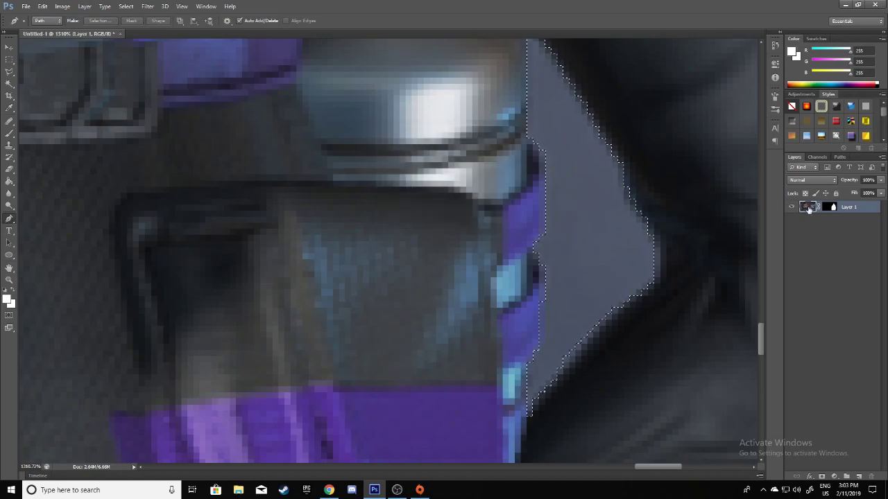
key("Delete")
scroll(656, 287, "down", 10)
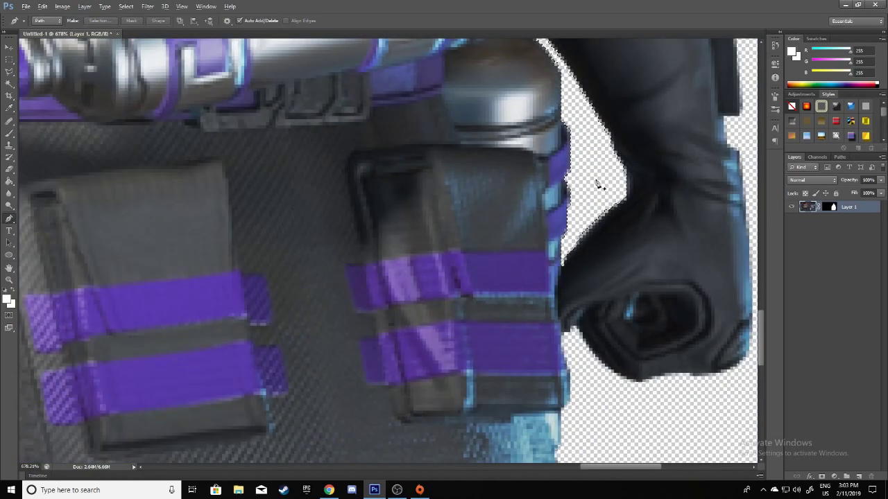
scroll(593, 174, "down", 2)
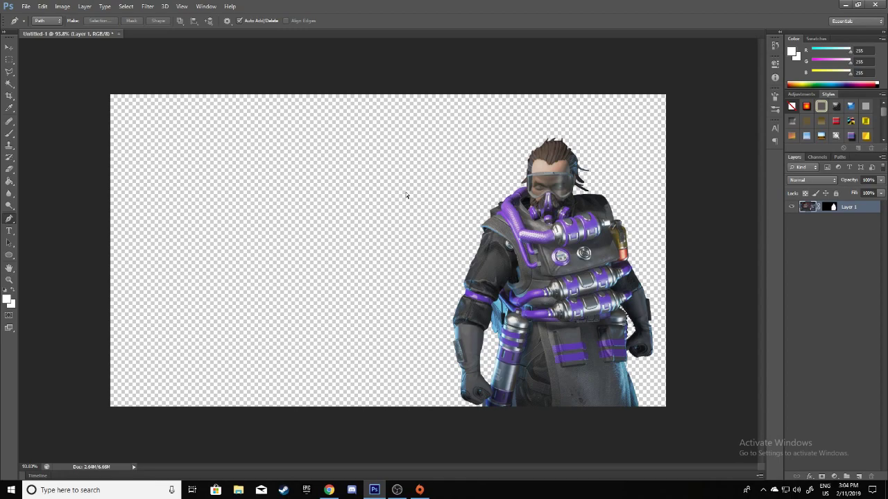
Paste the three-character Apex Legends screenshot and scale it down proportionally to cover the canvas.
key("ctrl+v")
key("ctrl+t")
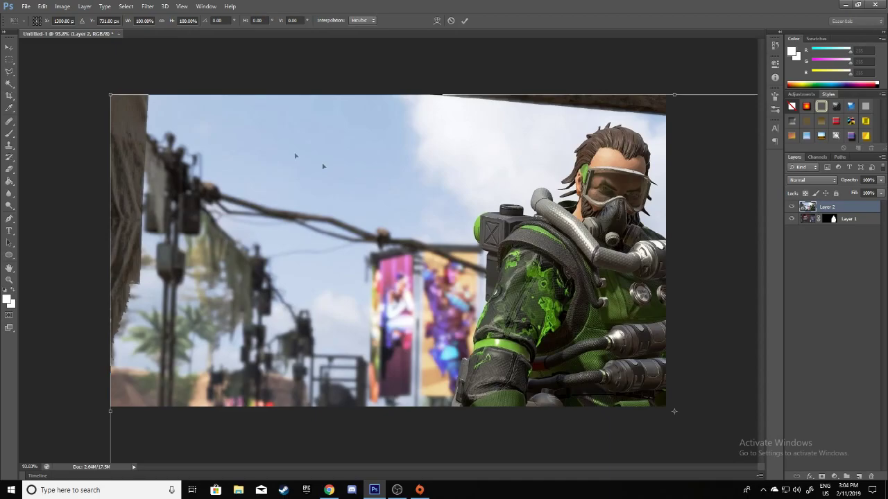
left_click_drag(110, 94, 634, 388)
left_click_drag(674, 436, 95, 137)
left_click_drag(59, 94, 21, 72)
left_click_drag(33, 79, 33, 102)
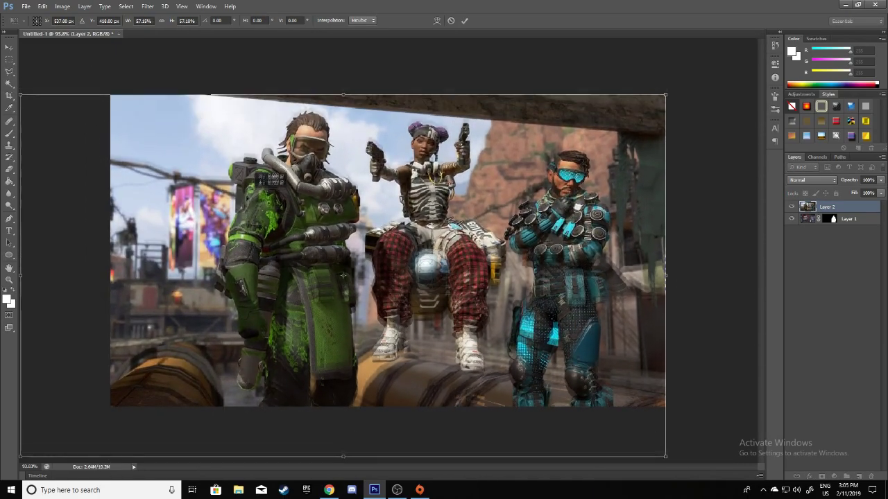
scroll(33, 101, "down", 5)
left_click_drag(160, 152, 131, 137)
left_click_drag(369, 246, 369, 261)
key("Return")
Move the pasted screenshot layer beneath the Caustic cutout layer.
left_click_drag(840, 207, 839, 229)
key("ctrl+t")
left_click(450, 21)
Enlarge the Caustic cutout layer proportionally and position it over the blue-armoured character, with its head near the canvas's upper edge.
left_click(847, 206)
key("ctrl+t")
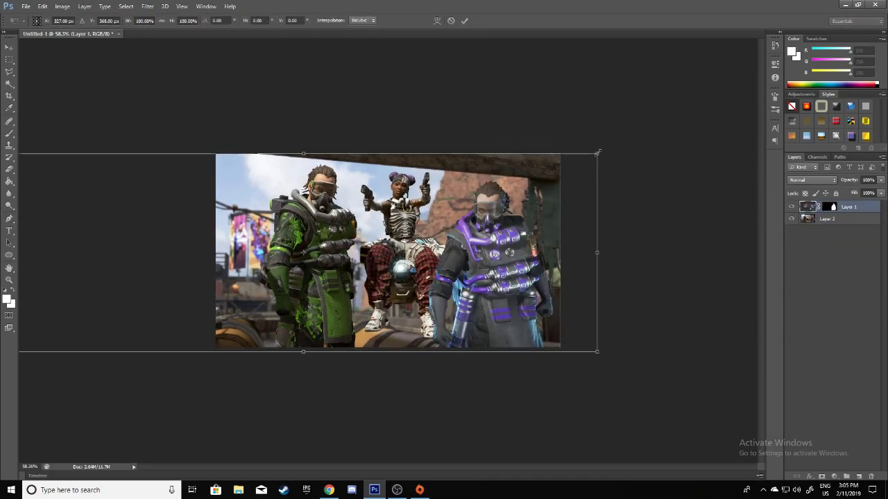
left_click_drag(598, 152, 712, 113)
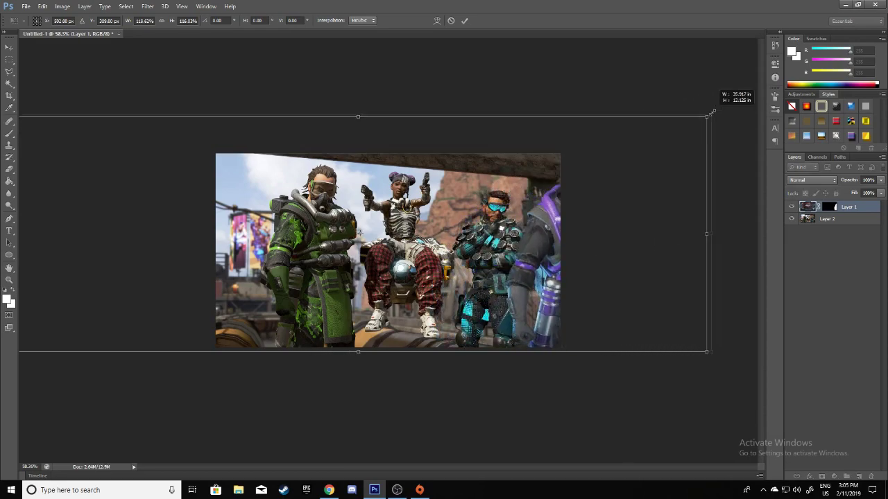
left_click_drag(631, 191, 541, 199)
left_click(464, 20)
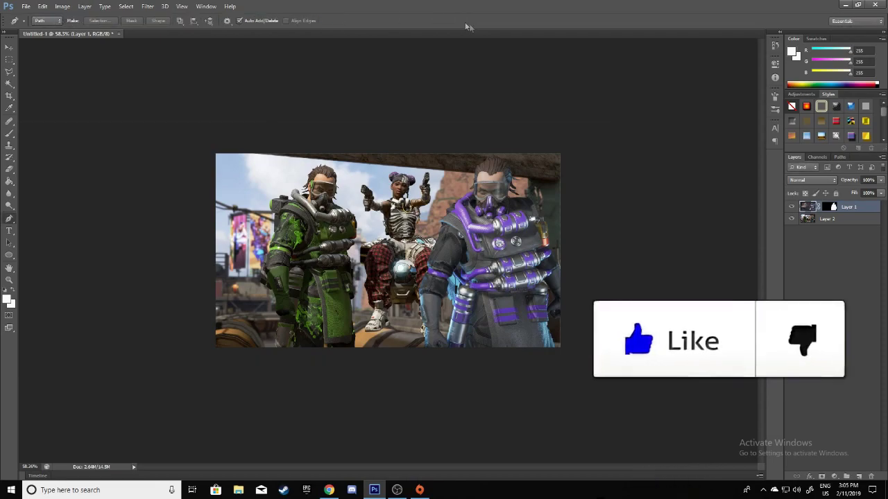
Add a white Stroke layer style around the Caustic cutout.
double_click(834, 219)
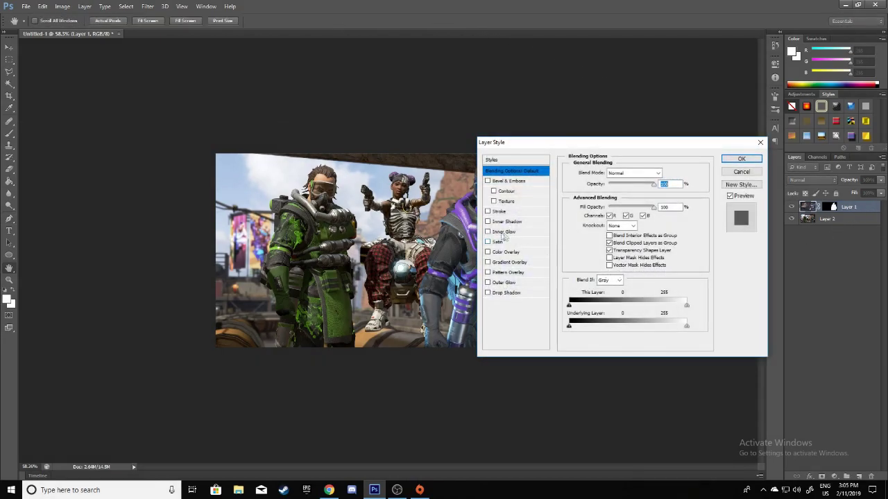
left_click(488, 211)
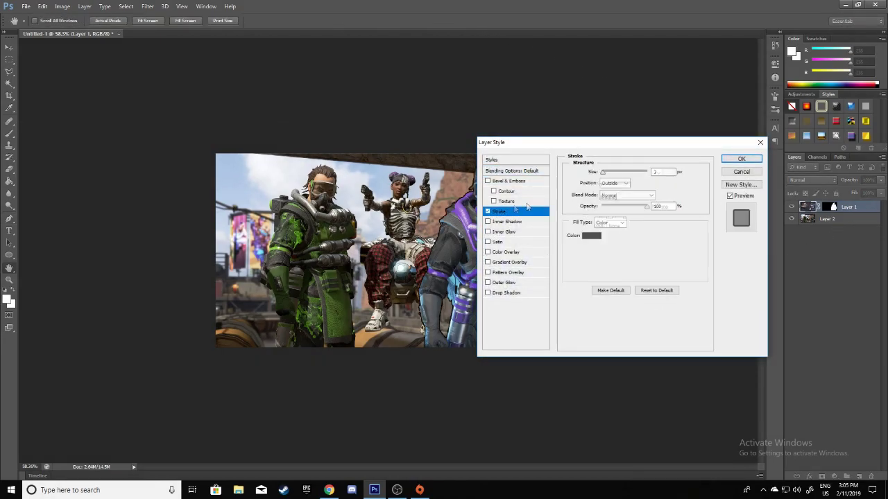
left_click(590, 239)
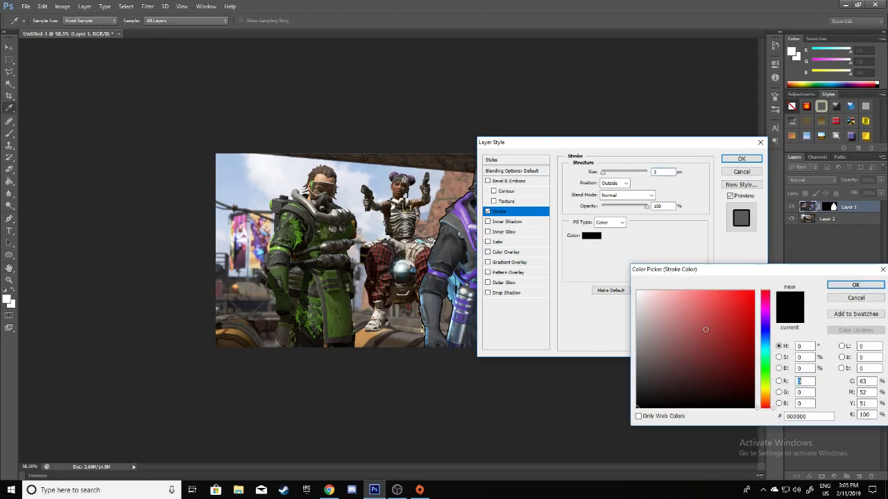
left_click(638, 292)
left_click(855, 285)
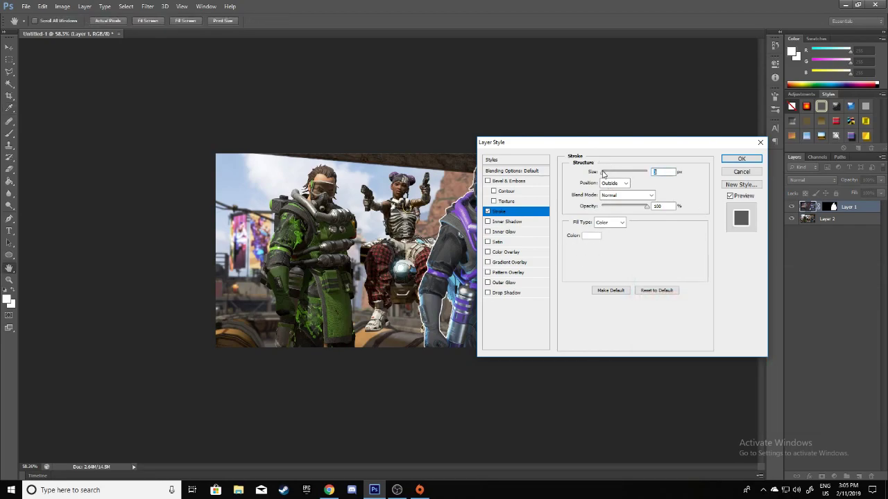
Set the stroke size to 8 px, lower its opacity and apply the layer style.
left_click_drag(603, 174, 606, 177)
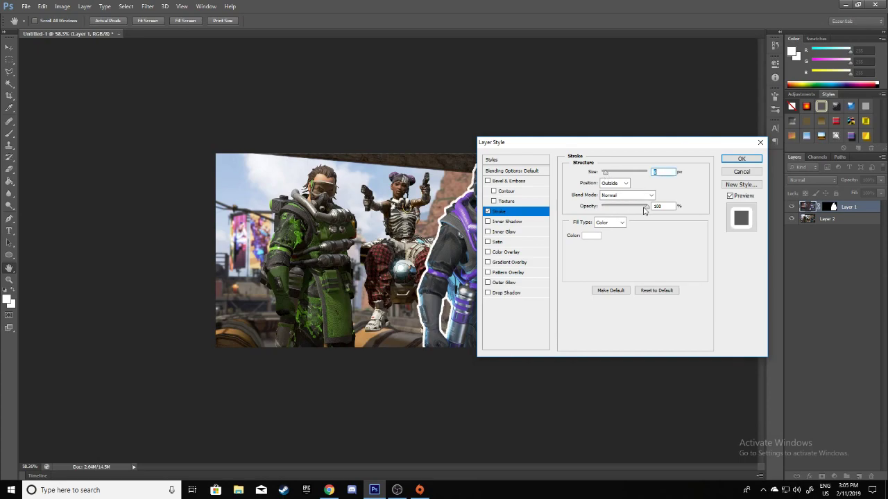
left_click_drag(644, 210, 641, 210)
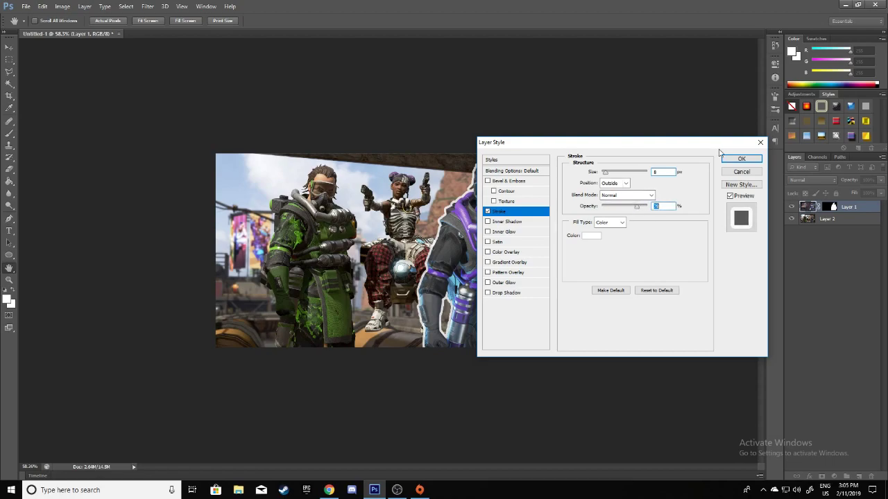
left_click_drag(693, 143, 814, 149)
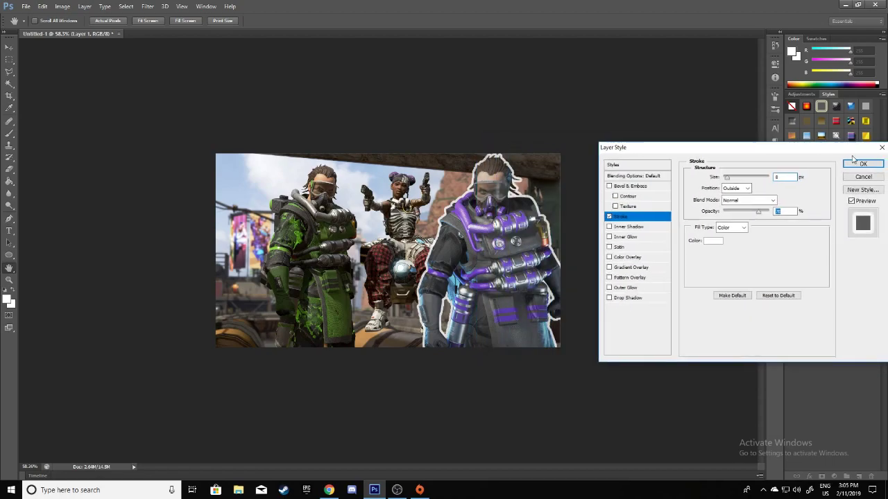
left_click(863, 164)
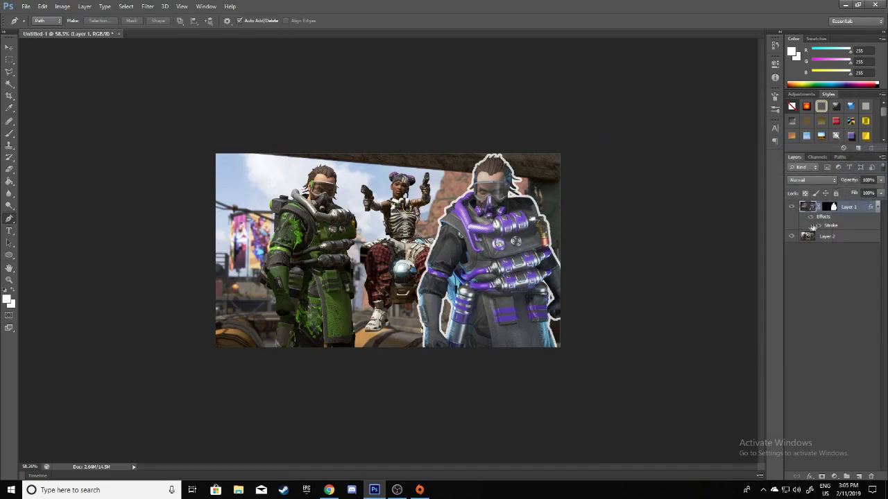
Duplicate the background screenshot layer, Layer 2.
left_click(835, 238)
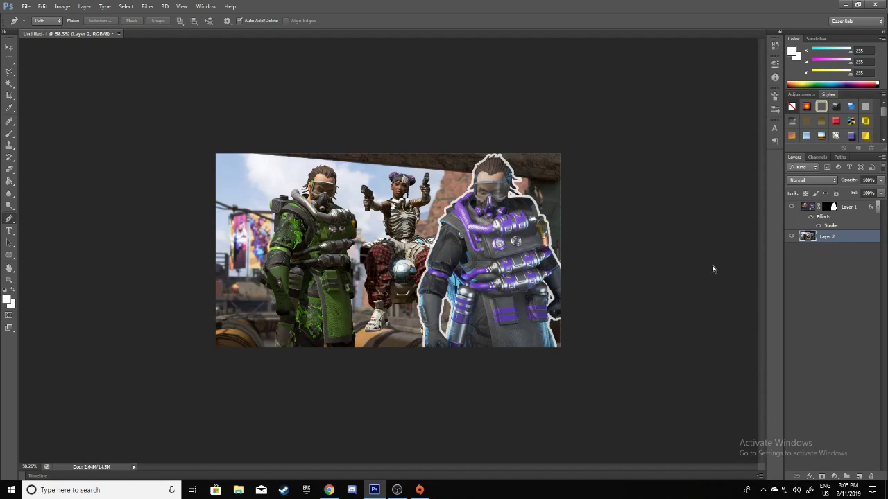
key("ctrl+j")
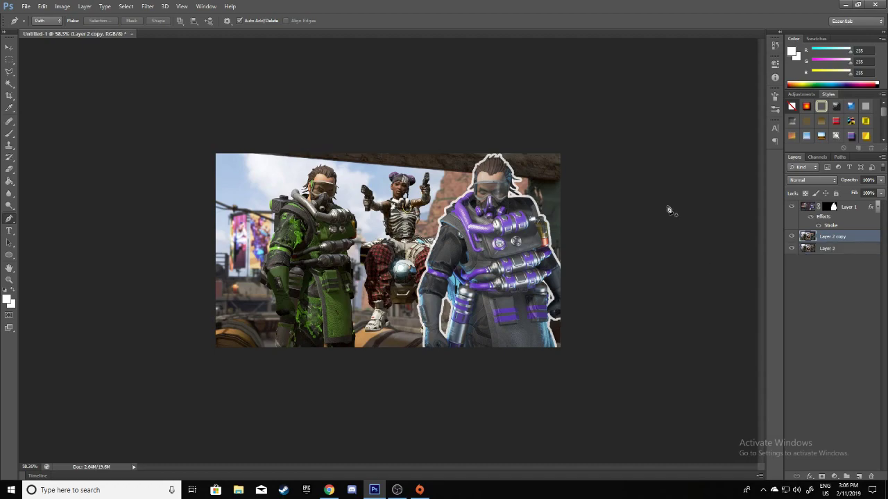
Apply the green-framed preset style with Stroke and Inner Glow to Layer 2 copy.
double_click(868, 238)
left_click_drag(691, 145, 565, 121)
left_click(490, 139)
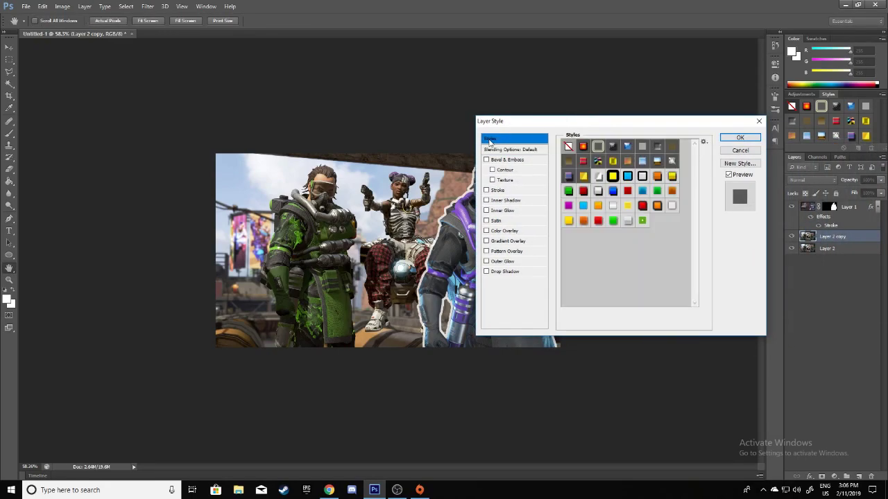
left_click(642, 221)
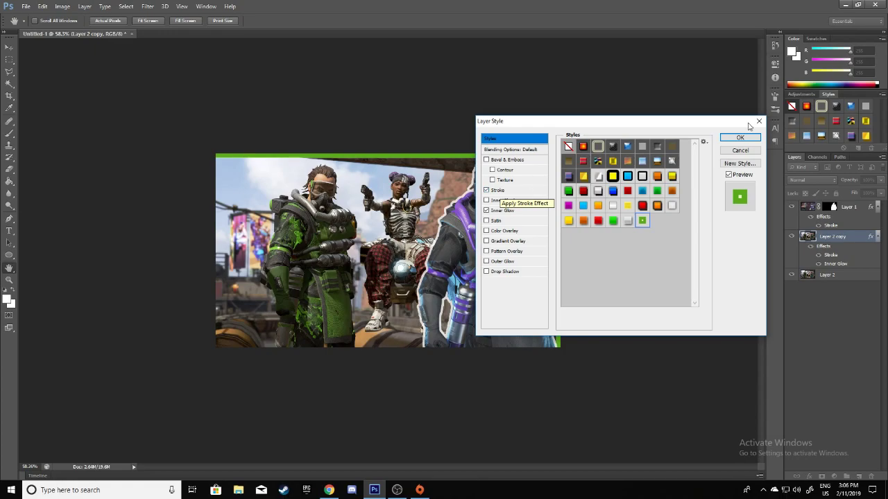
mouse_move(722, 124)
left_mouse_down()
mouse_move(848, 136)
mouse_move(789, 131)
left_mouse_up()
left_click(806, 146)
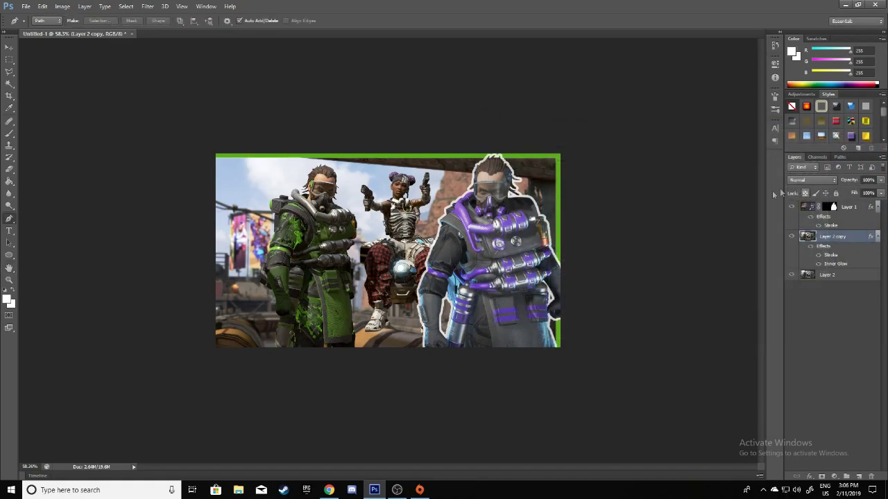
Scale Layer 2 copy to about 80% and align it with the canvas edges so its frame surrounds the whole thumbnail.
key("ctrl+t")
left_click_drag(129, 151, 246, 173)
left_click_drag(275, 262, 264, 208)
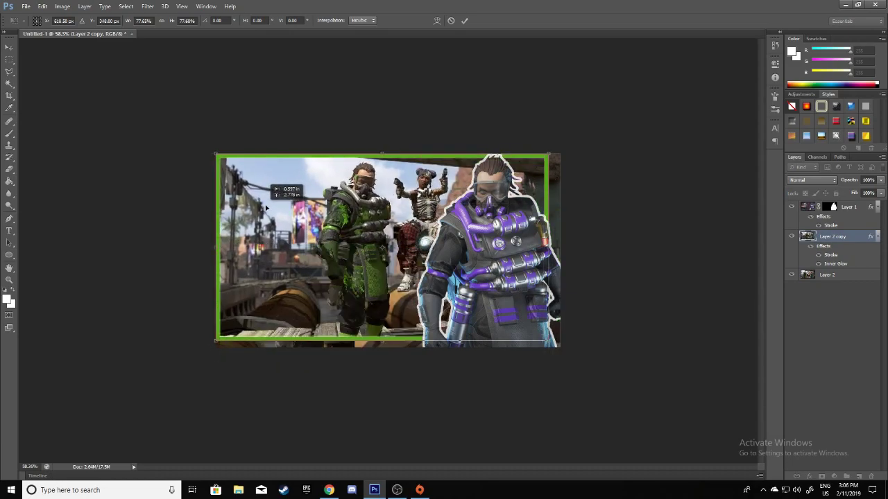
left_click_drag(548, 340, 560, 347)
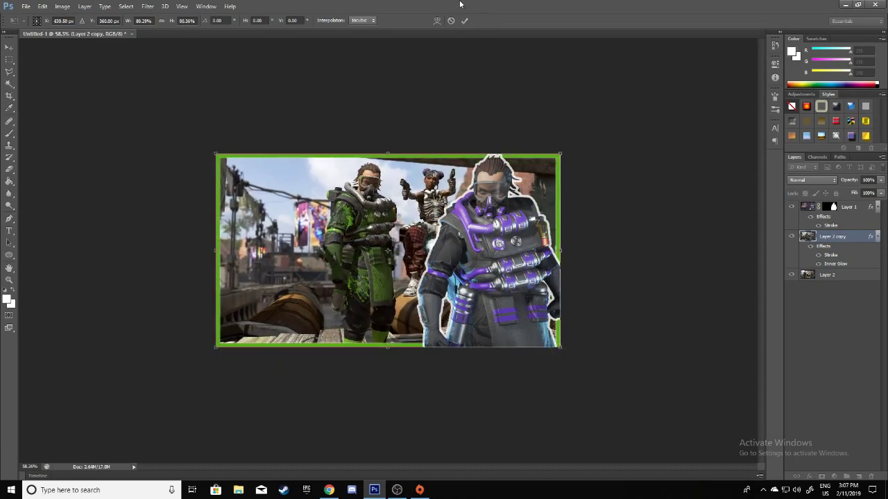
left_click(465, 21)
key("p")
Recolour the stroke of Layer 2 copy to purple #9867d1, sampled from the character's purple breathing hose.
double_click(866, 238)
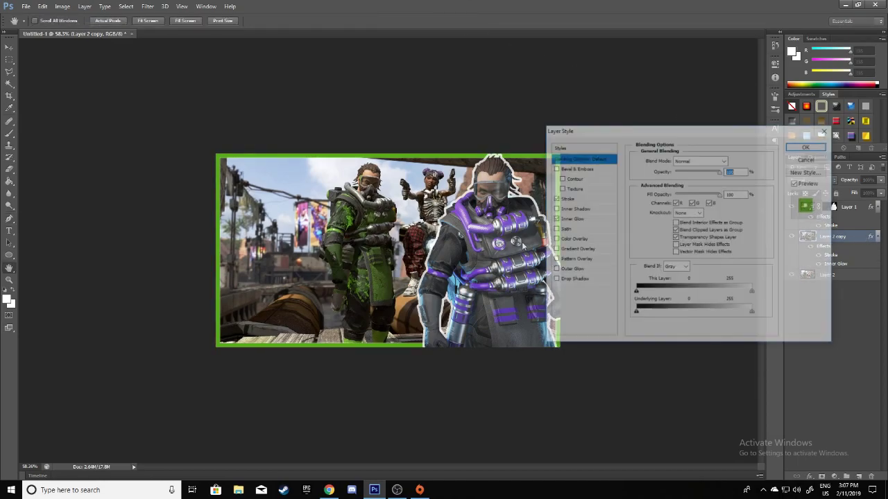
left_click(565, 200)
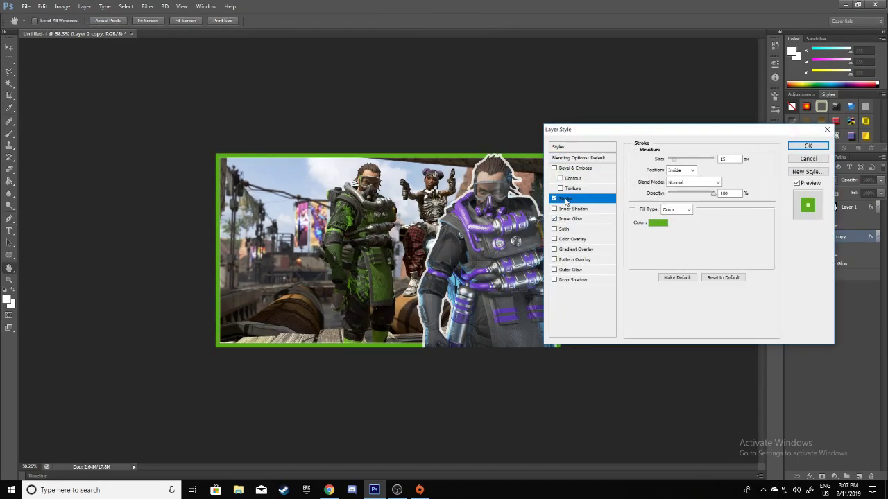
left_click(657, 224)
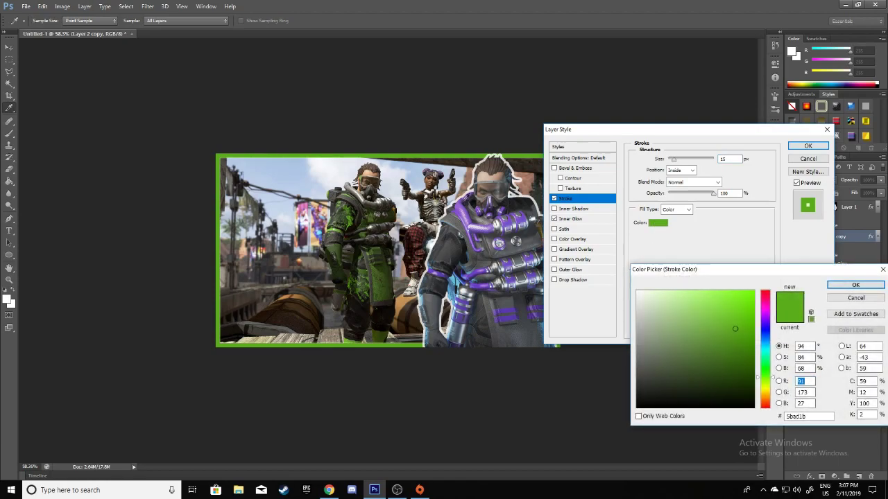
left_click(462, 210)
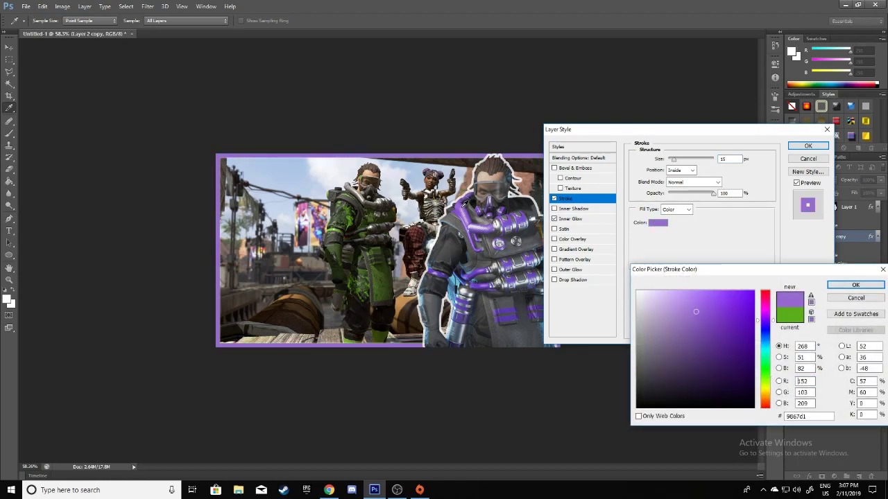
left_click(850, 287)
left_click(809, 145)
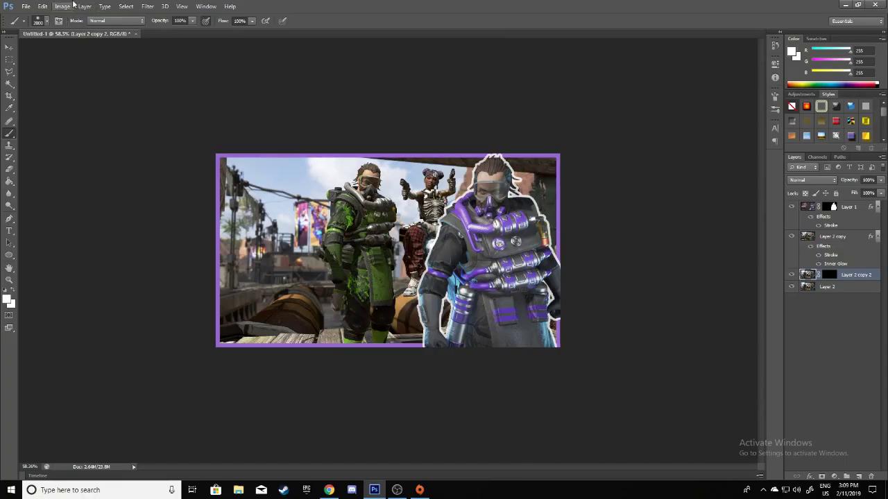
Open original.png, bring its Apex Legends logo into the thumbnail and place its layer above Layer 2 copy.
left_click(26, 7)
left_click(35, 24)
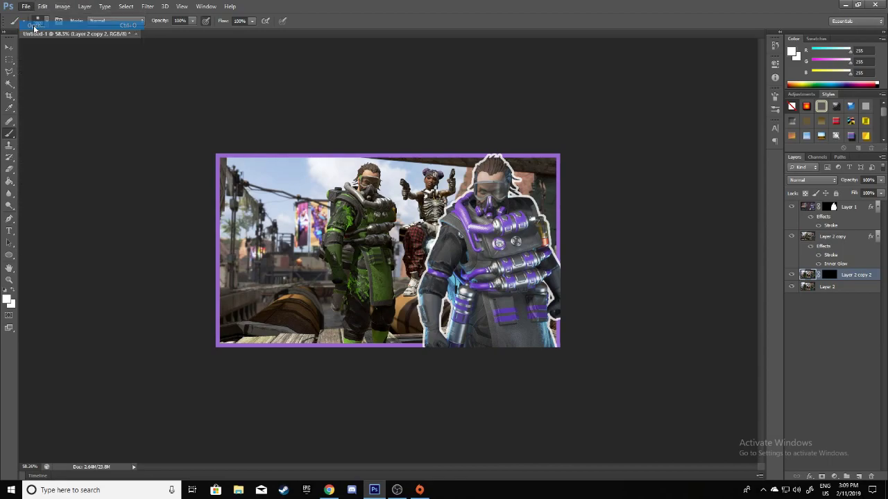
left_click(443, 167)
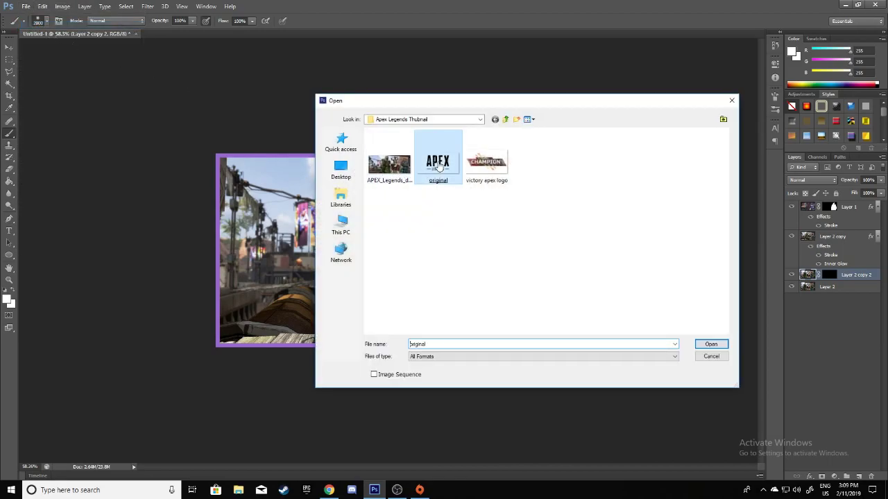
double_click(447, 170)
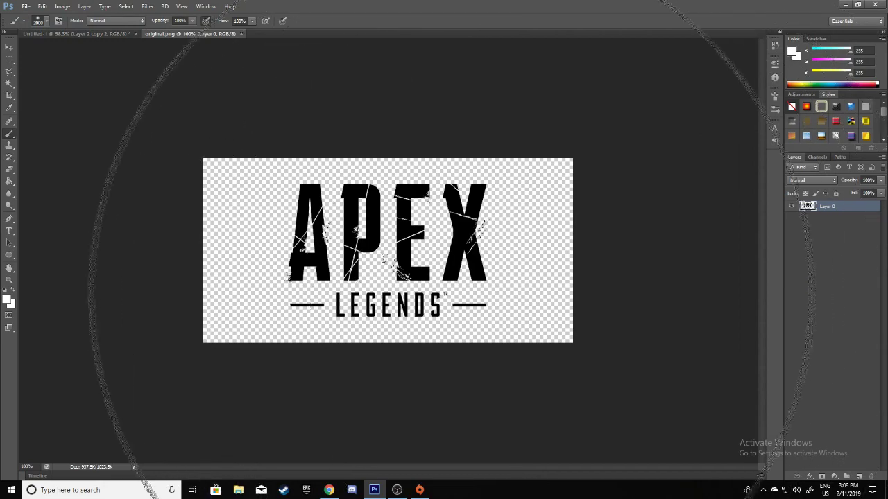
left_click_drag(437, 295, 347, 267)
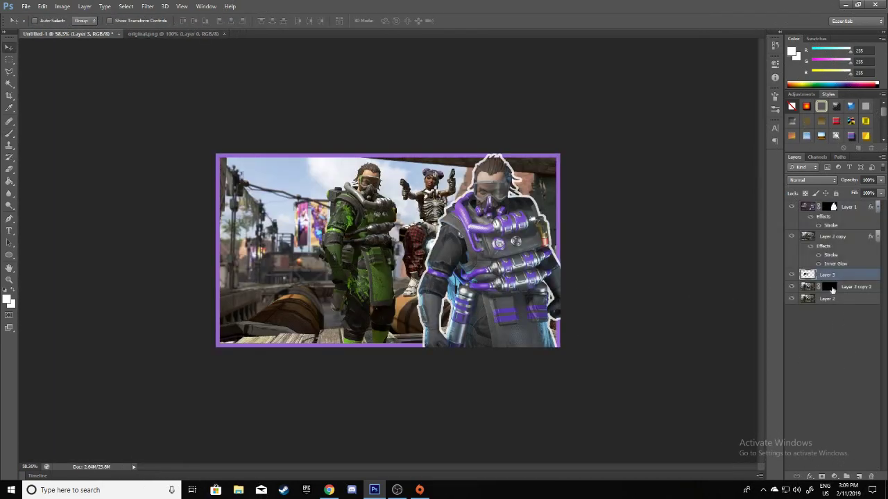
left_click_drag(830, 276, 832, 235)
key("ctrl+0")
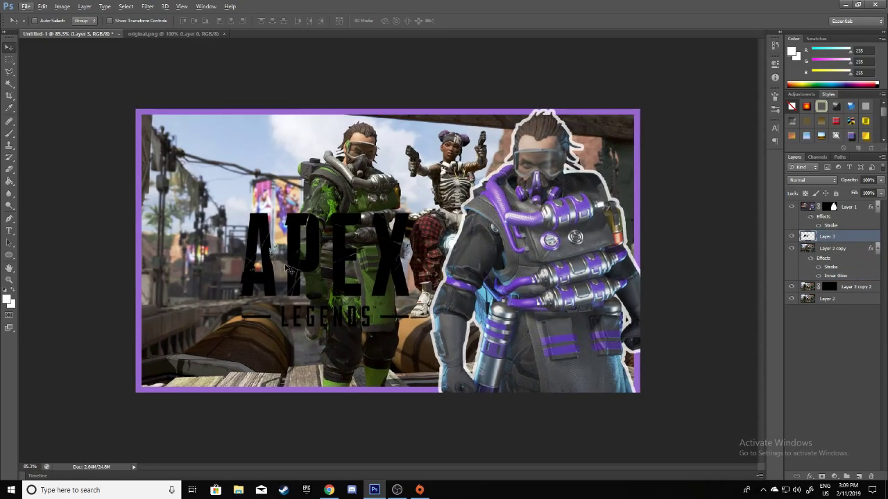
Move the Apex Legends logo toward the canvas's left side and enlarge it to about 106%.
left_click_drag(286, 267, 216, 265)
key("ctrl+t")
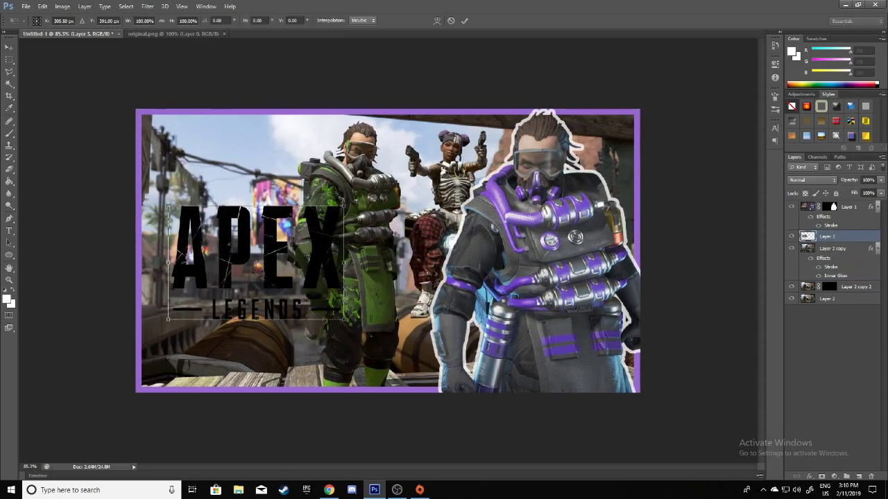
left_click_drag(344, 204, 349, 199)
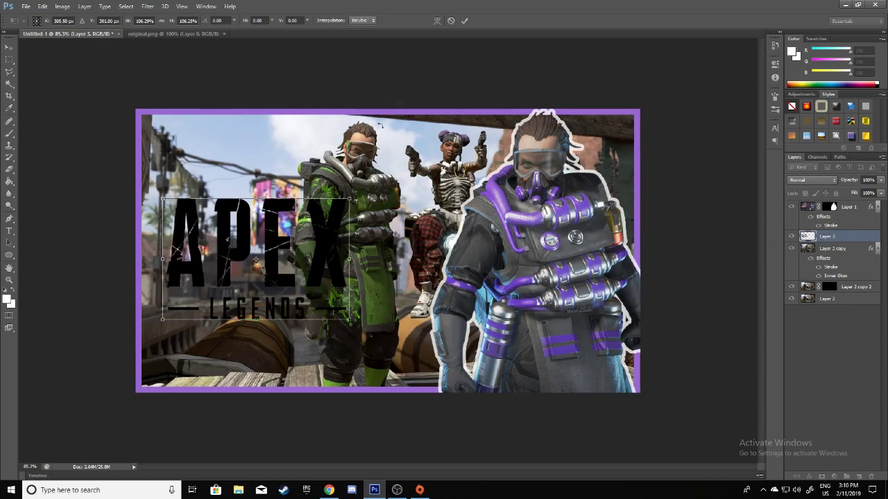
left_click(466, 20)
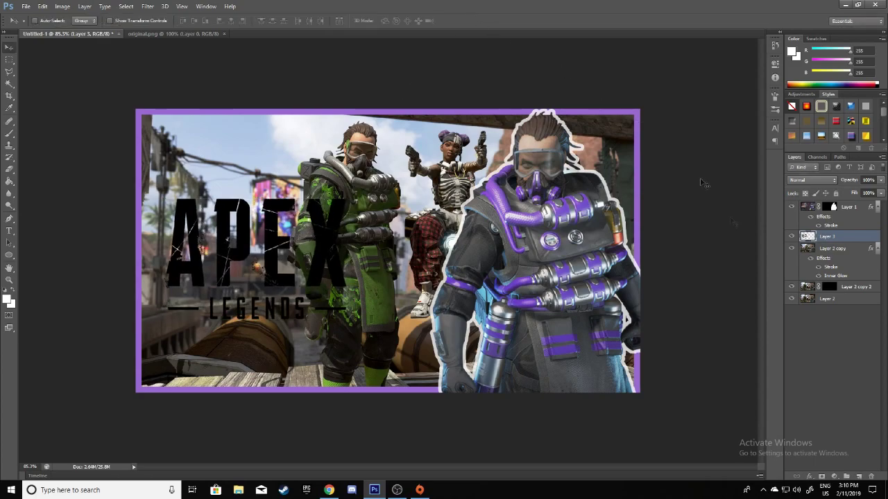
left_click(836, 252)
key("ctrl+z")
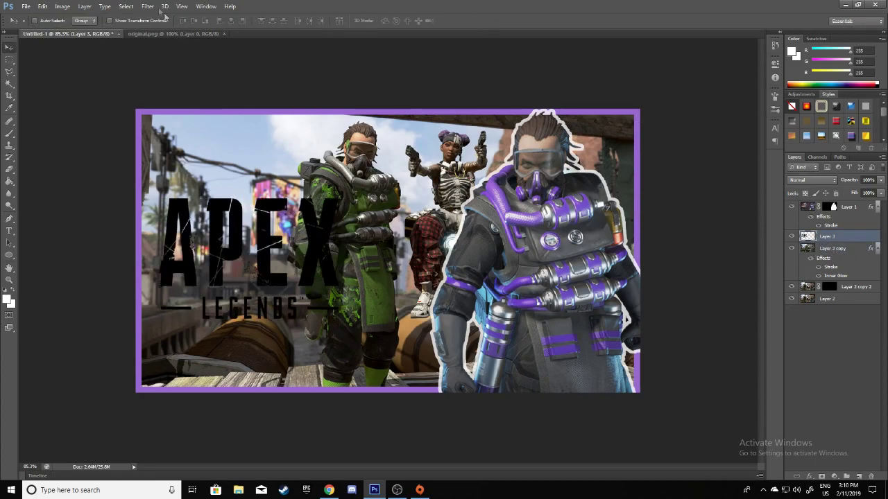
Open the victory apex logo image and bring its "You are the Champion" banner into the thumbnail.
left_click(26, 5)
left_click(32, 25)
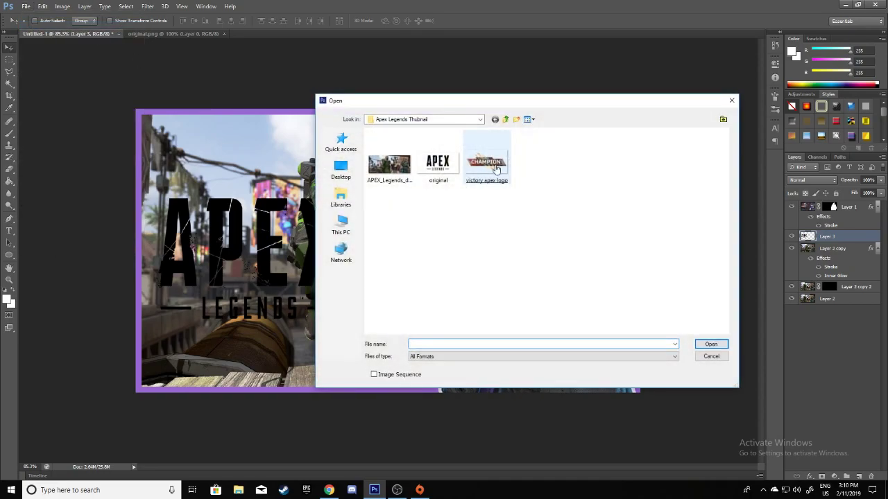
left_click(496, 169)
left_click(706, 344)
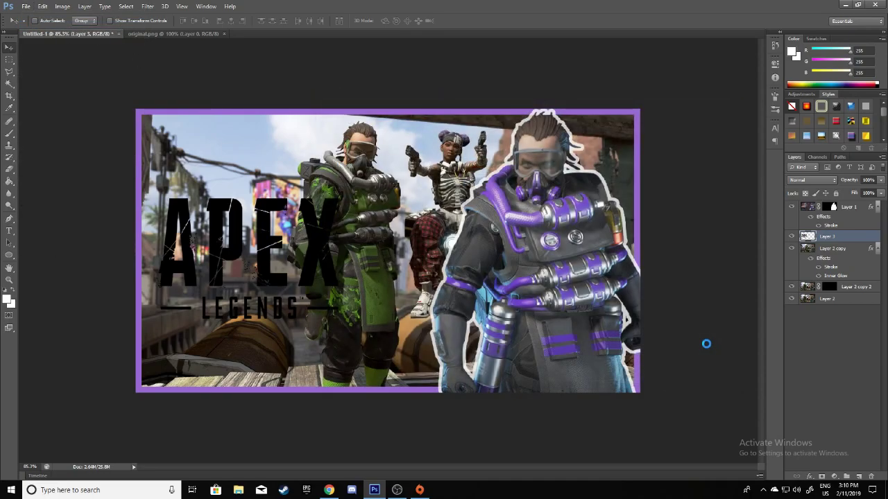
left_click_drag(394, 259, 373, 258)
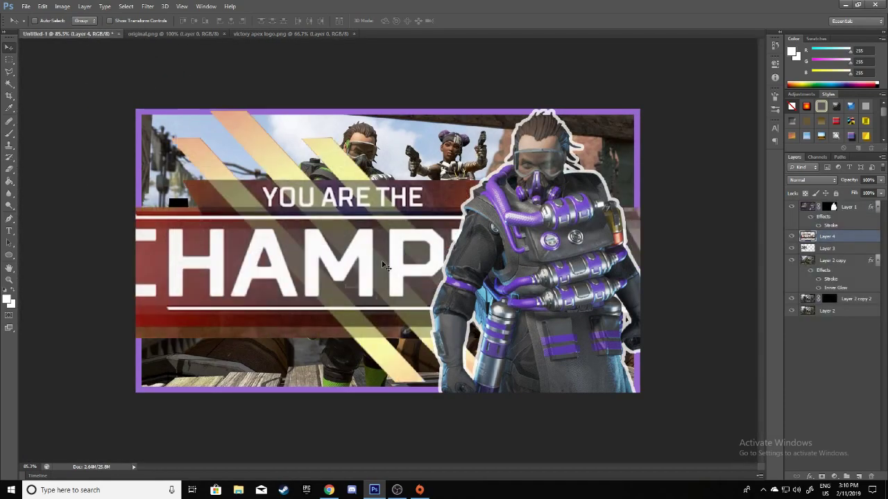
Scale the Champion banner to about 29% and position it in the canvas's lower-left corner.
key("ctrl+t")
left_click_drag(743, 110, 269, 309)
left_click_drag(145, 361, 272, 358)
left_click_drag(400, 303, 380, 313)
left_click_drag(327, 351, 335, 337)
left_click_drag(386, 301, 364, 310)
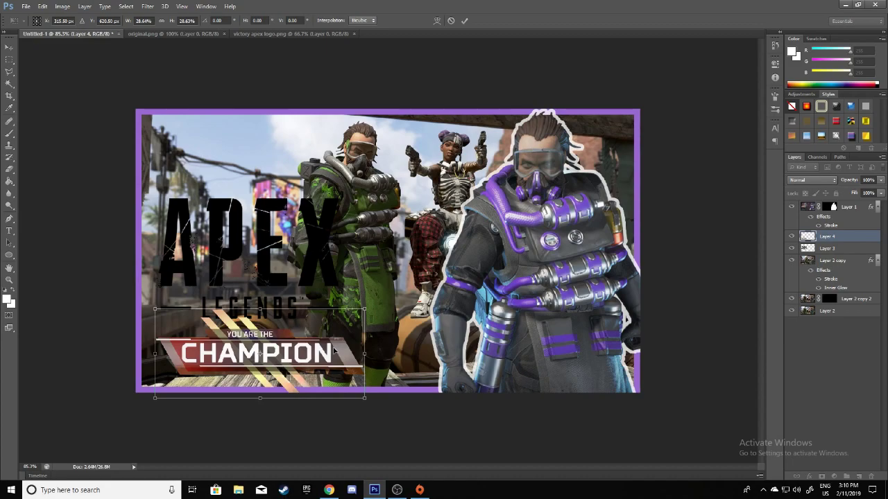
left_click_drag(335, 348, 331, 358)
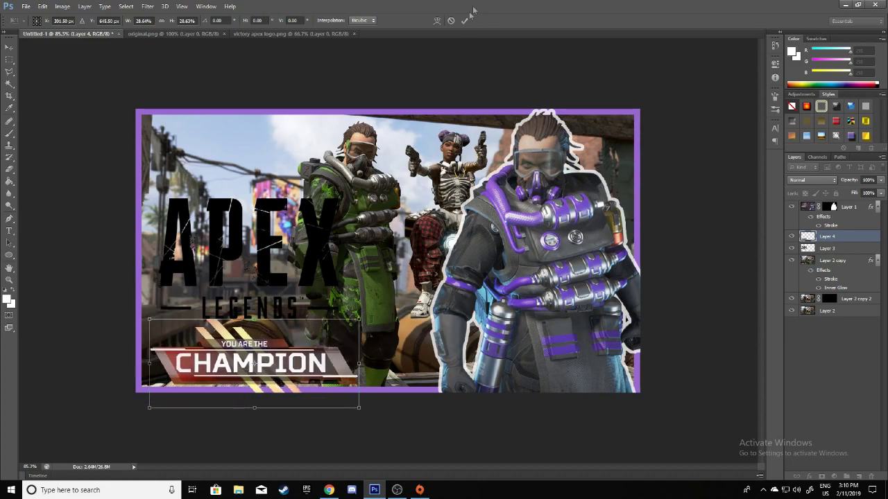
left_click(464, 20)
Shrink the Apex Legends logo on Layer 3 and position it in the canvas's upper-left corner.
left_click(828, 247)
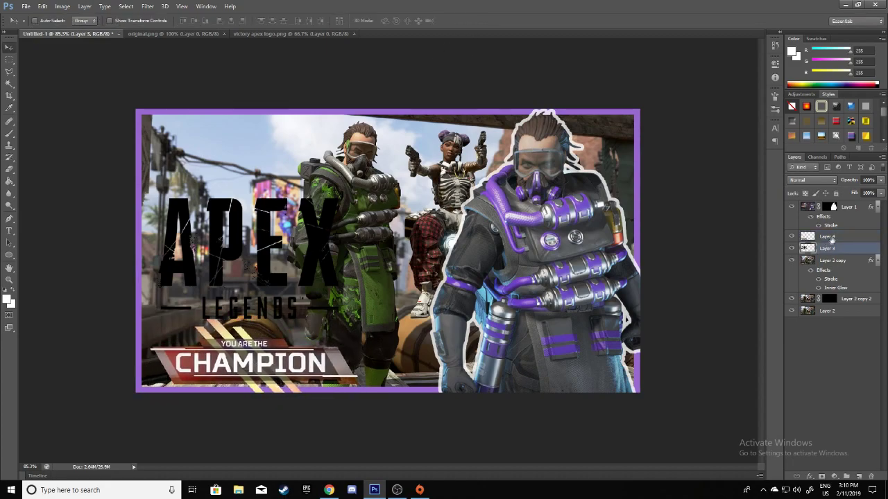
key("ctrl+t")
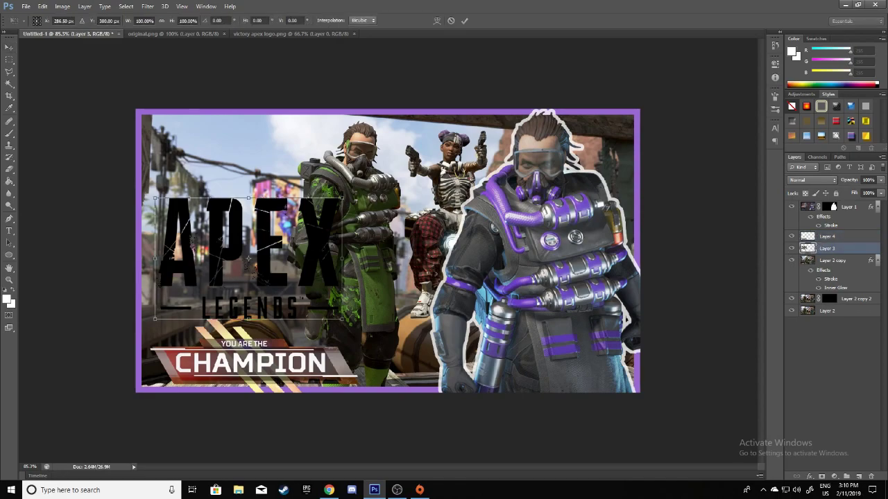
left_click_drag(346, 196, 290, 232)
left_click_drag(251, 261, 253, 148)
left_click_drag(290, 120, 253, 144)
left_click_drag(218, 167, 228, 144)
left_click(464, 21)
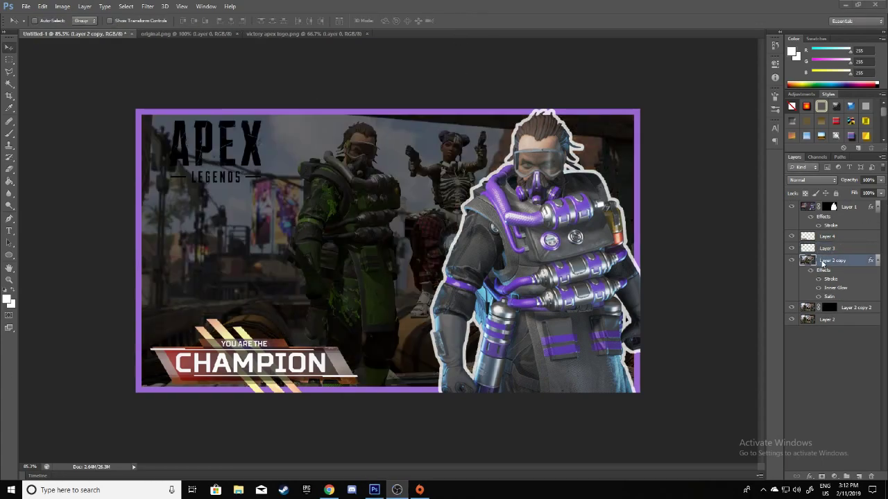
Open the black brush-stroke PNG and bring it into the thumbnail directly above Layer 2 copy.
left_click(24, 5)
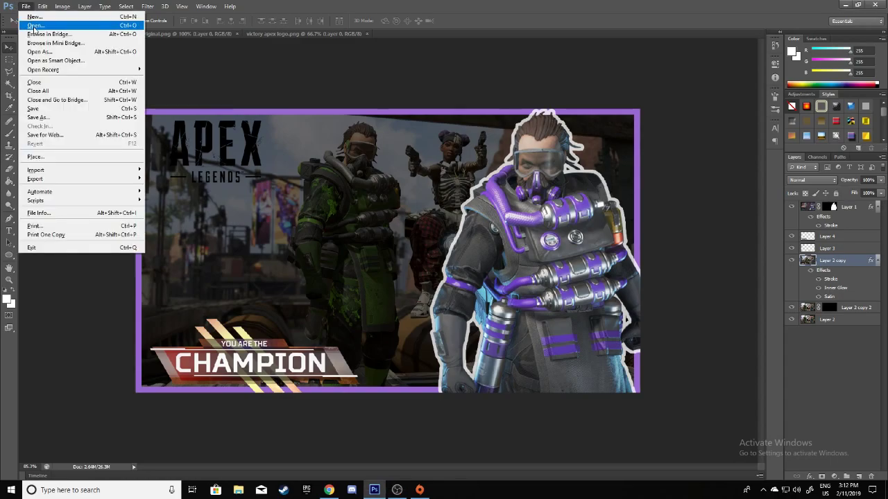
left_click(35, 27)
double_click(433, 169)
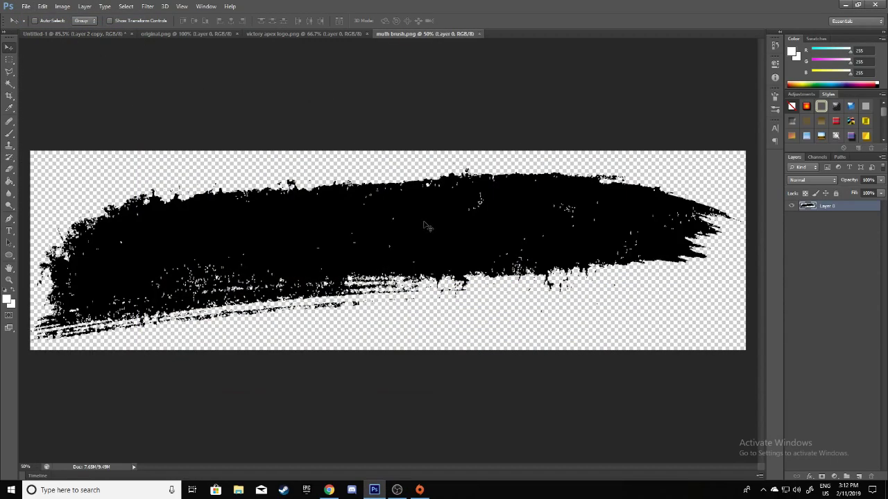
mouse_move(425, 226)
left_mouse_down()
mouse_move(267, 36)
mouse_move(80, 36)
mouse_move(291, 167)
mouse_move(318, 170)
left_mouse_up()
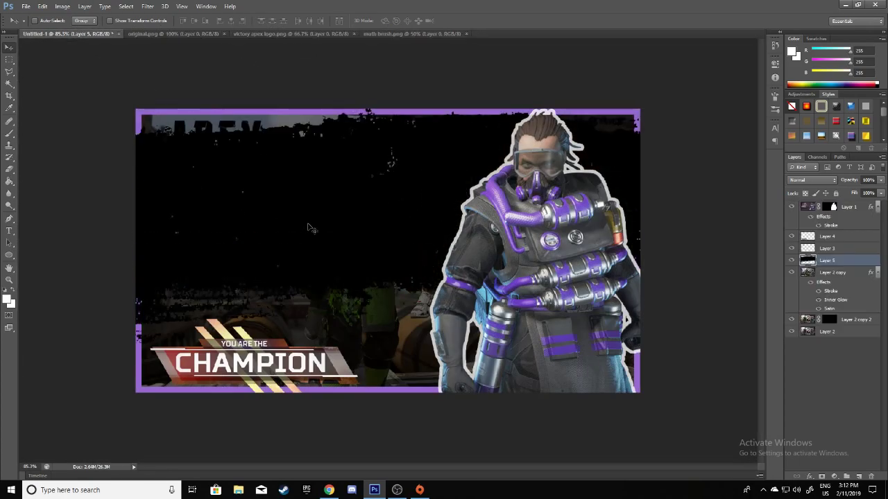
Scale the brush stroke to about 16% and place it behind the Apex Legends logo in the canvas's upper-left corner.
key("ctrl+t")
scroll(271, 193, "down", 5)
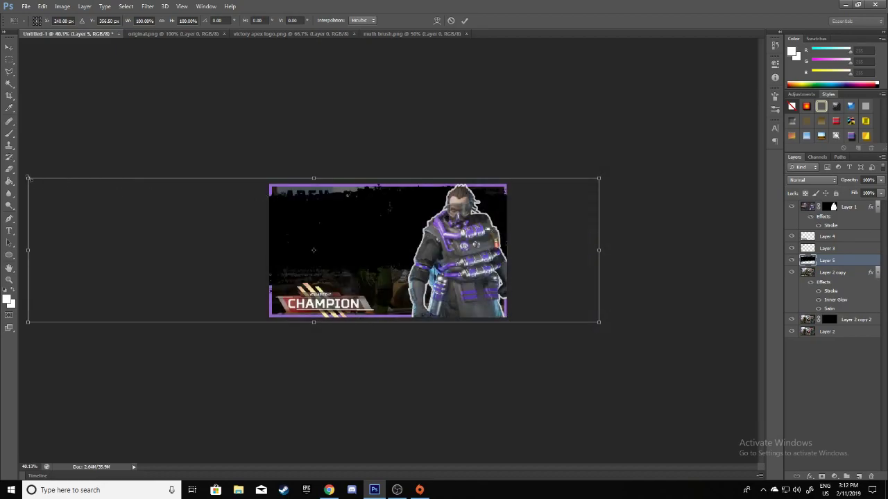
mouse_move(28, 178)
left_mouse_down()
mouse_move(405, 271)
mouse_move(370, 265)
left_mouse_up()
left_click_drag(453, 294, 301, 204)
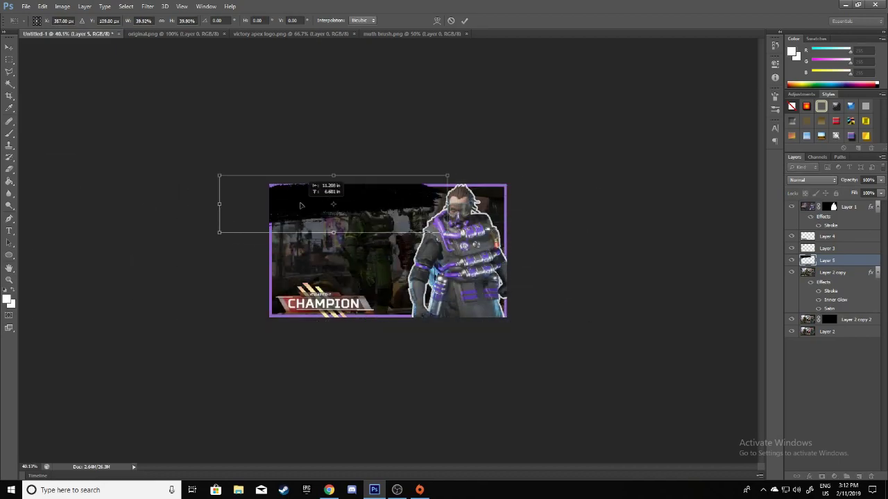
left_click_drag(218, 174, 339, 204)
left_click_drag(351, 215, 289, 205)
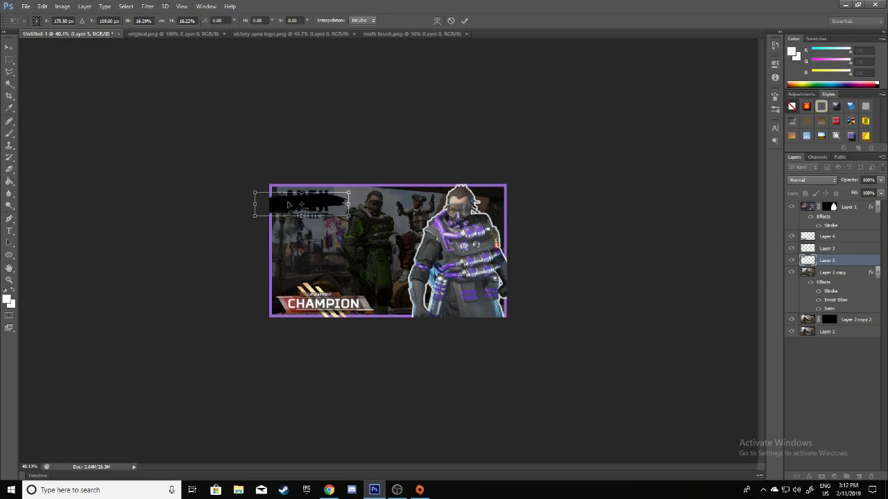
left_click(467, 21)
scroll(382, 169, "up", 8)
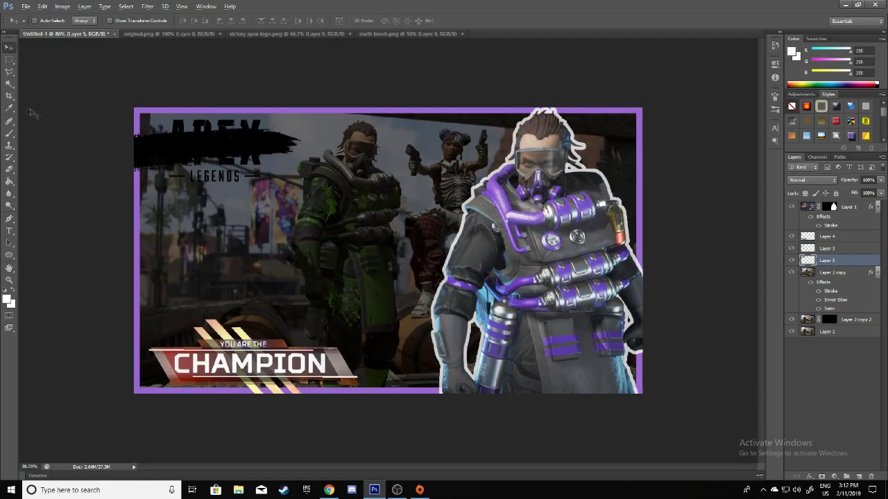
key("p")
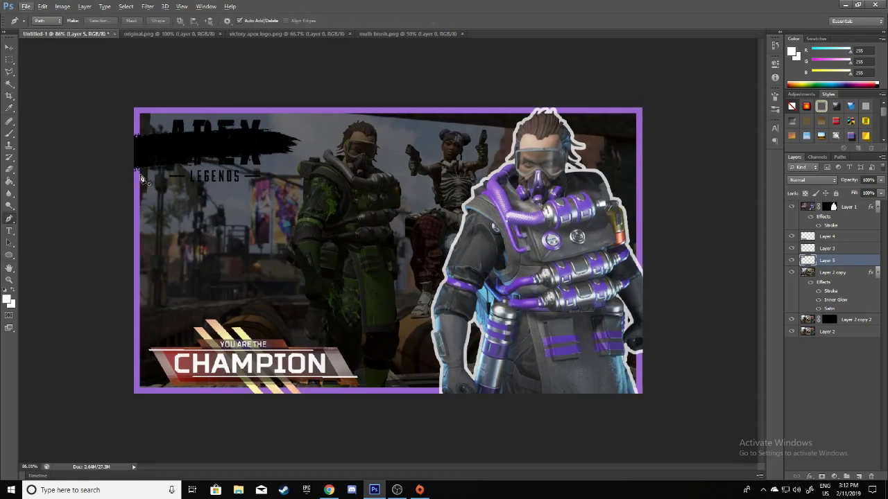
Outline the part of the brush stroke overlapping the frame's left border with a Pen path, convert it to a selection and delete it.
left_click(140, 175)
left_click(130, 136)
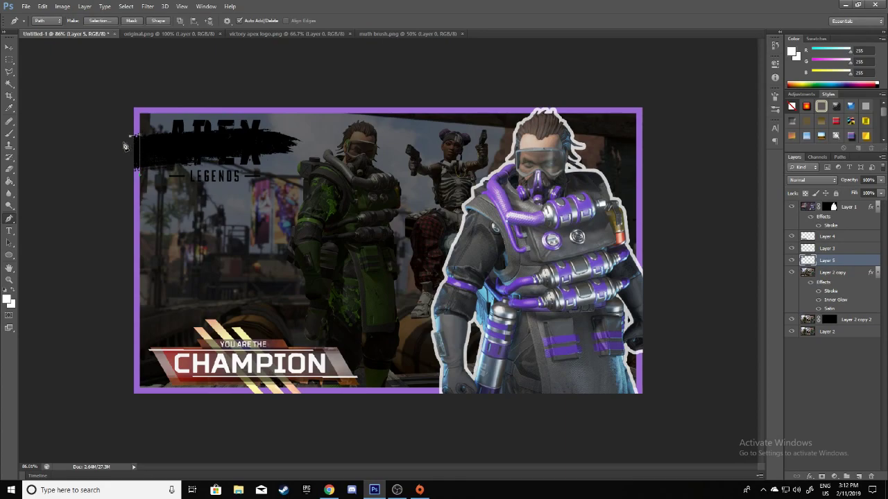
left_click_drag(122, 148, 125, 165)
left_click_drag(133, 178, 135, 179)
right_click(135, 164)
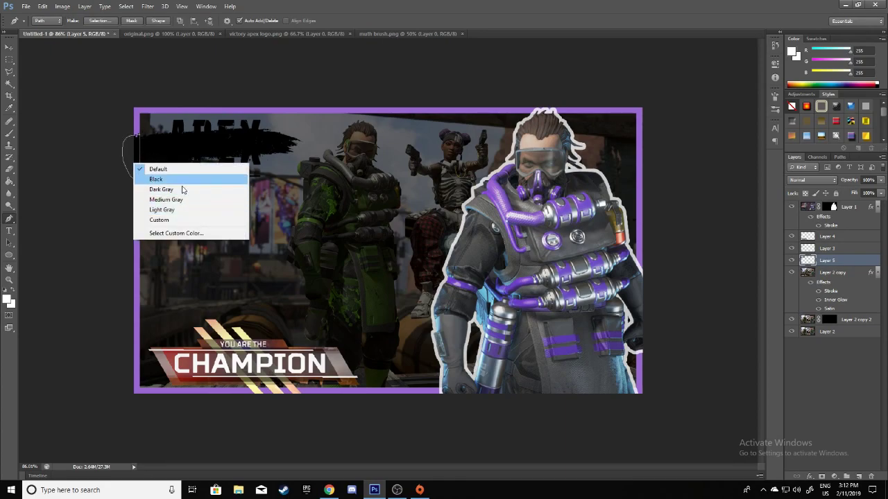
left_click(135, 148)
right_click(133, 145)
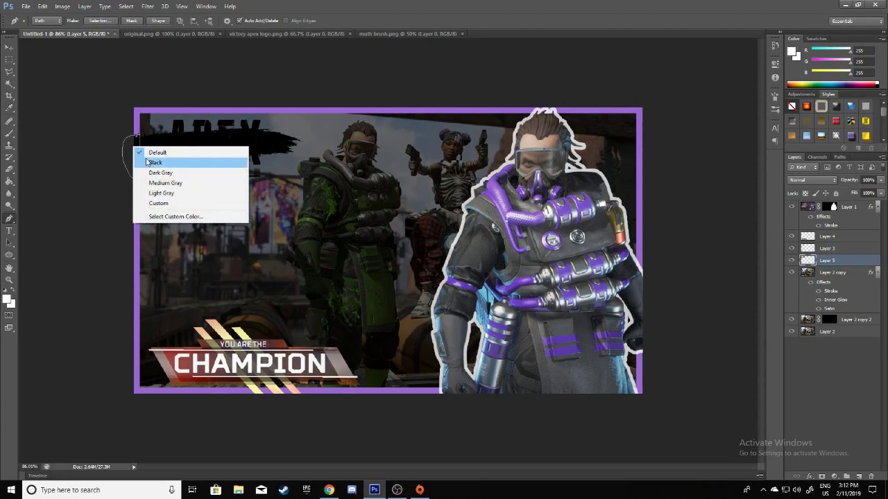
right_click(137, 138)
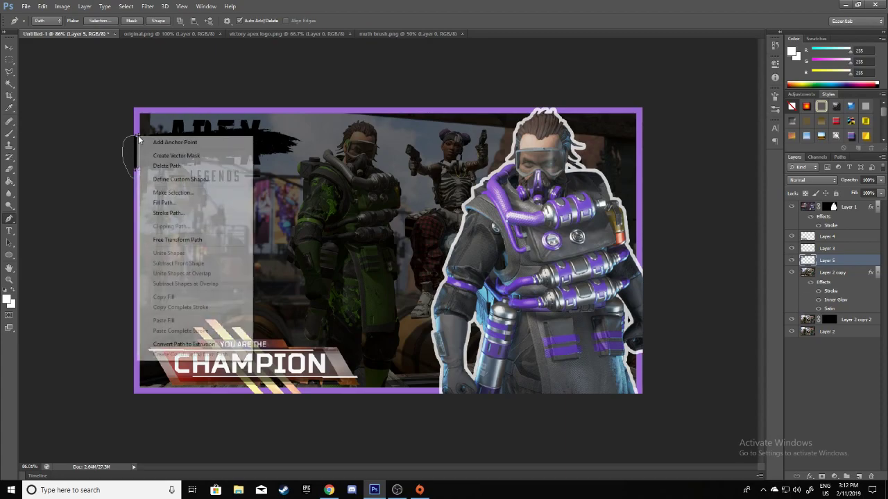
left_click(173, 192)
left_click(509, 147)
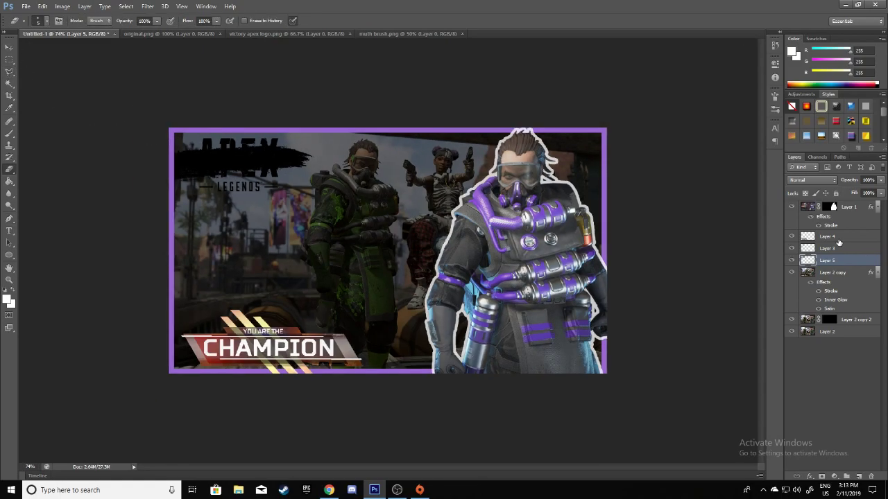
Apply a white (ffffff) Color Overlay to the Apex Legends logo on Layer 3.
left_click(837, 238)
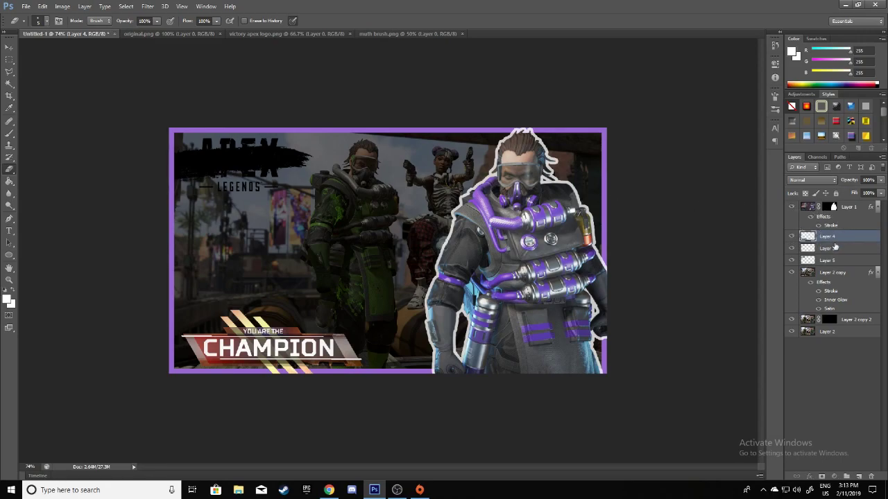
double_click(830, 247)
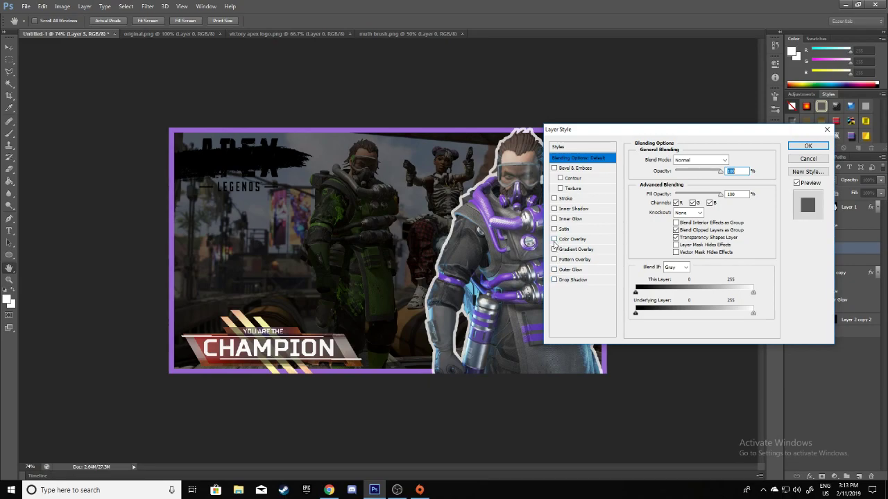
left_click(564, 242)
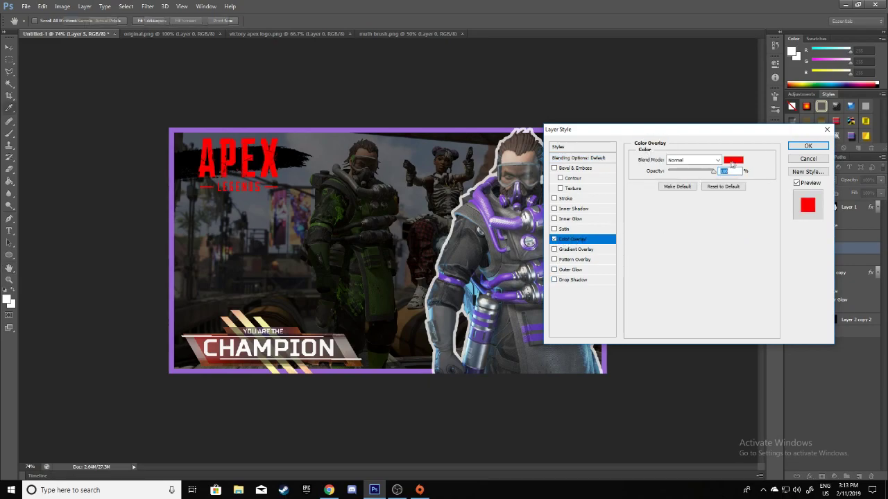
left_click(732, 164)
left_click(595, 251)
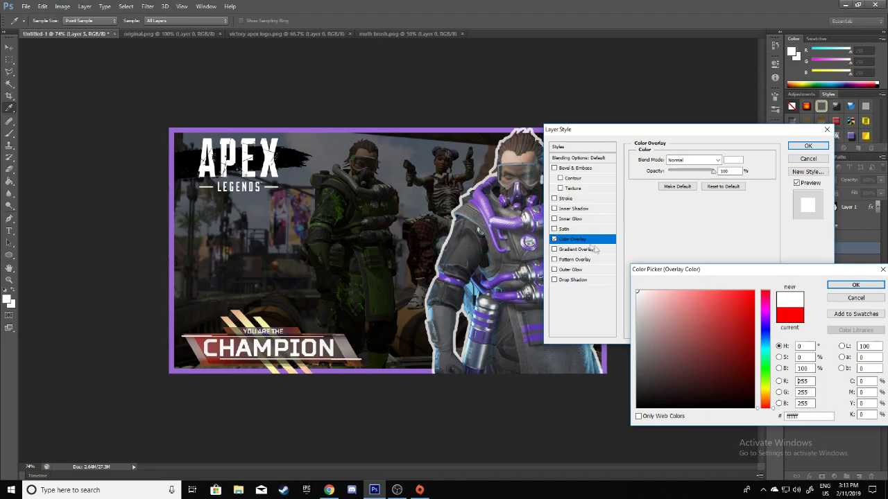
left_click(856, 285)
left_click(808, 146)
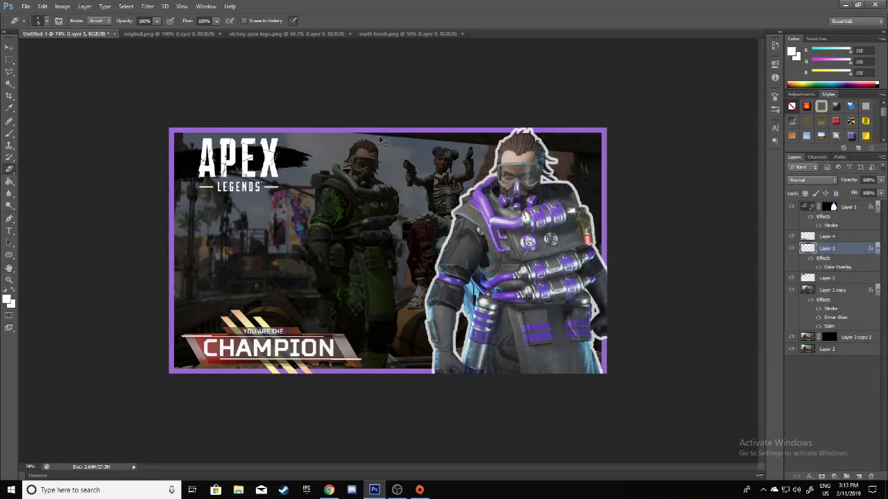
Scale the Apex Legends logo down slightly and tilt it a little counterclockwise over the brush stroke.
key("ctrl+t")
left_click_drag(281, 134, 264, 143)
left_click(464, 20)
key("e")
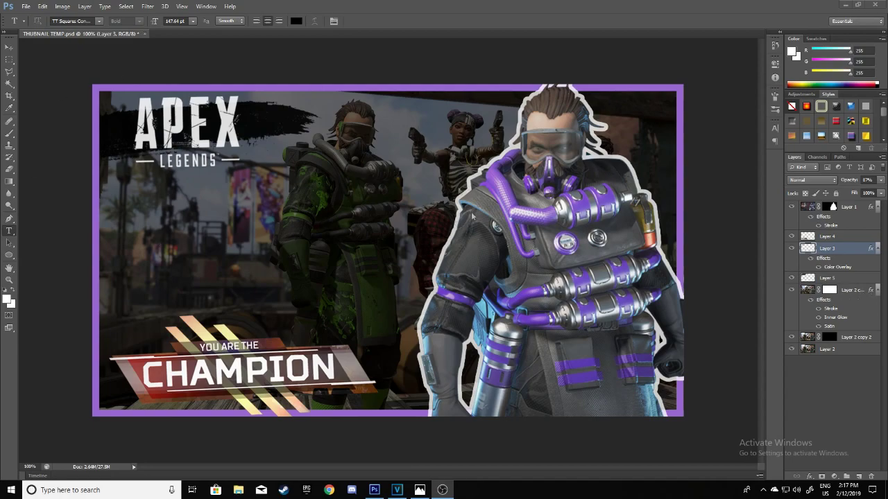
Add a new layer directly above Layer 2 copy and fill it with a linear gradient from purple at the canvas's bottom to black at its top.
left_click(854, 292)
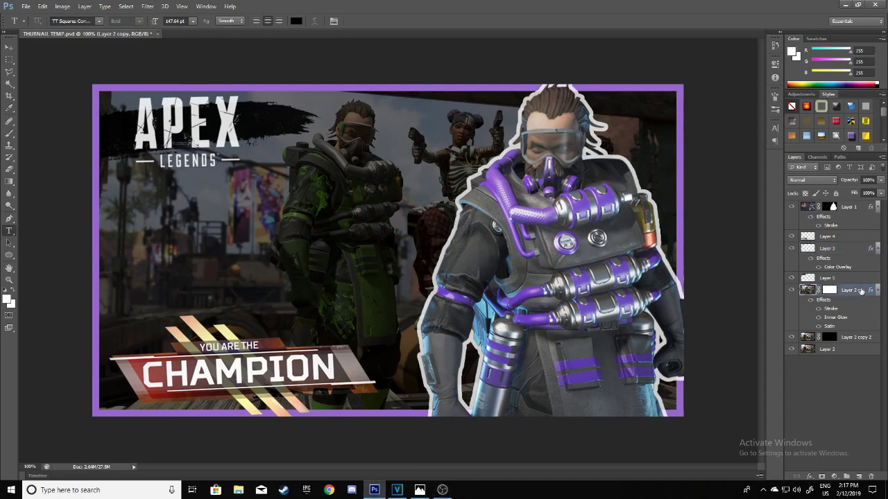
left_click(857, 478)
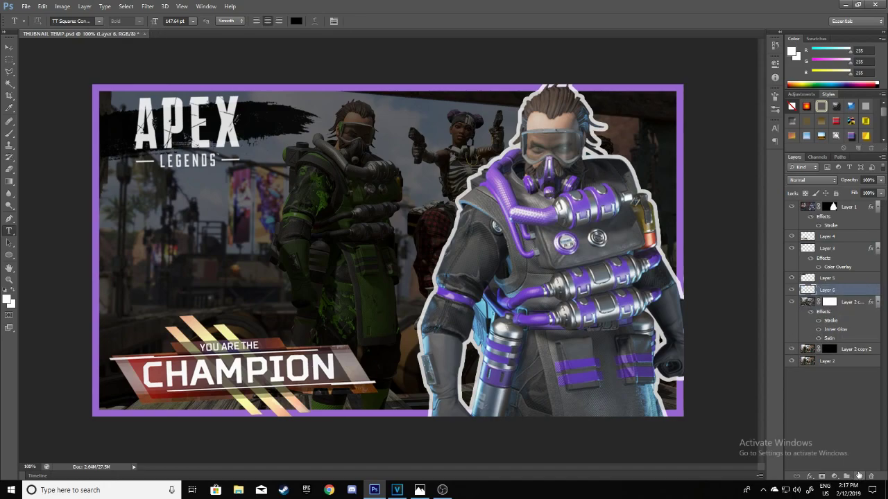
left_click(9, 182)
left_click(68, 23)
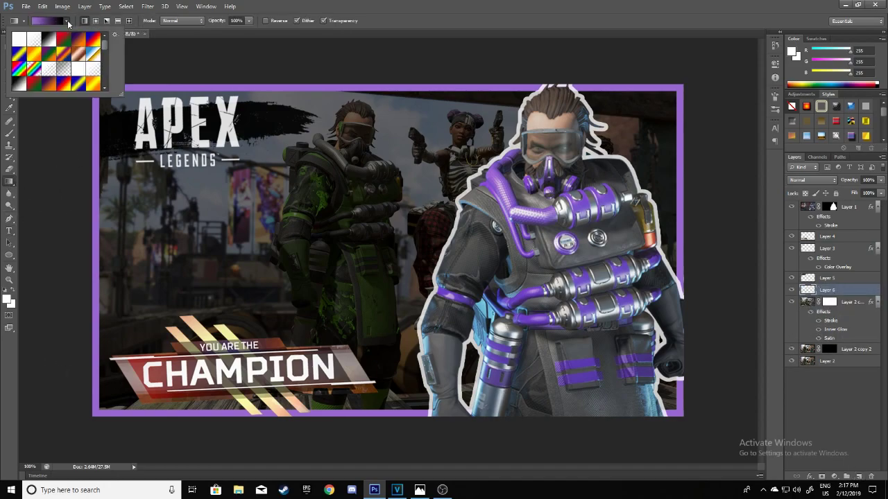
left_click(36, 20)
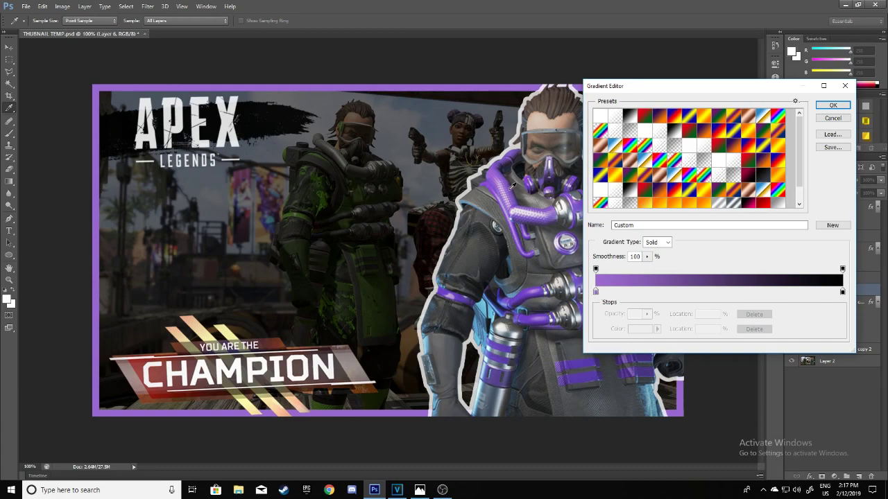
left_click(837, 106)
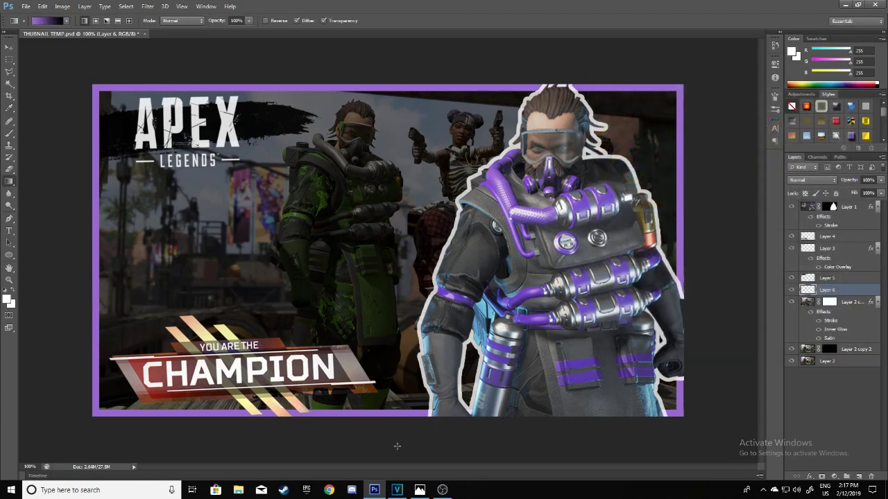
left_click_drag(399, 378, 431, 32)
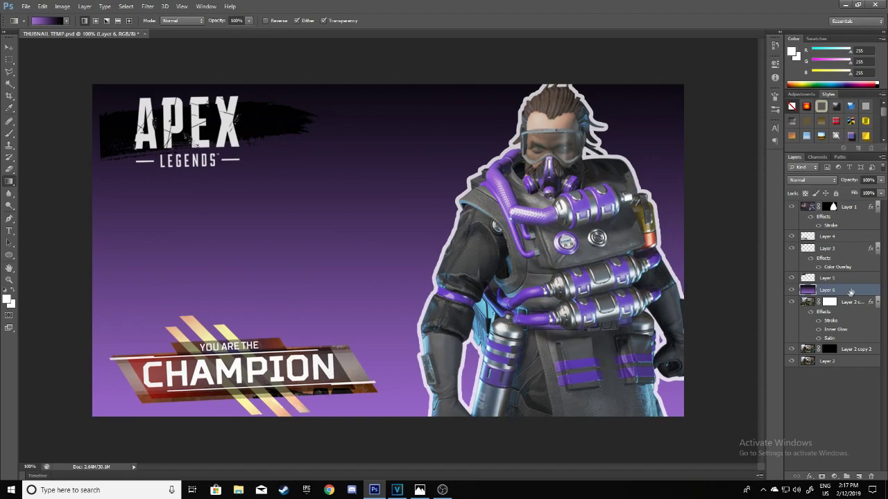
Lower the purple gradient layer's opacity to 62%.
left_click(884, 181)
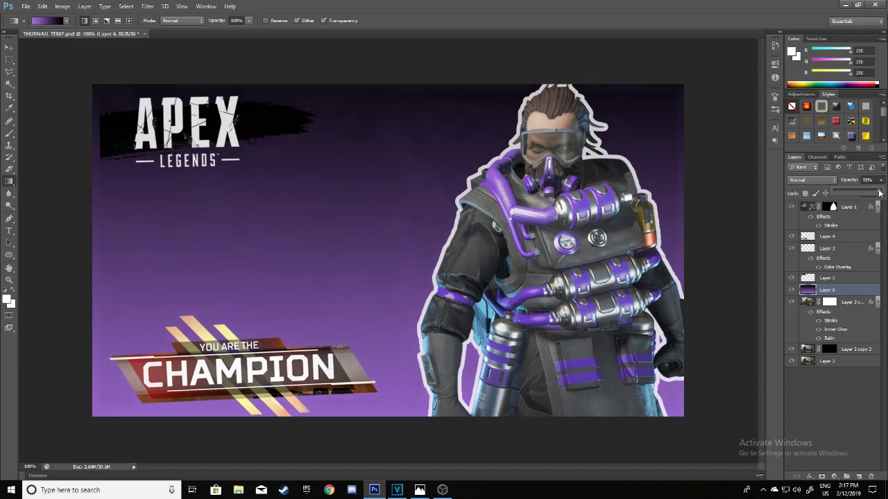
left_click_drag(864, 193, 866, 193)
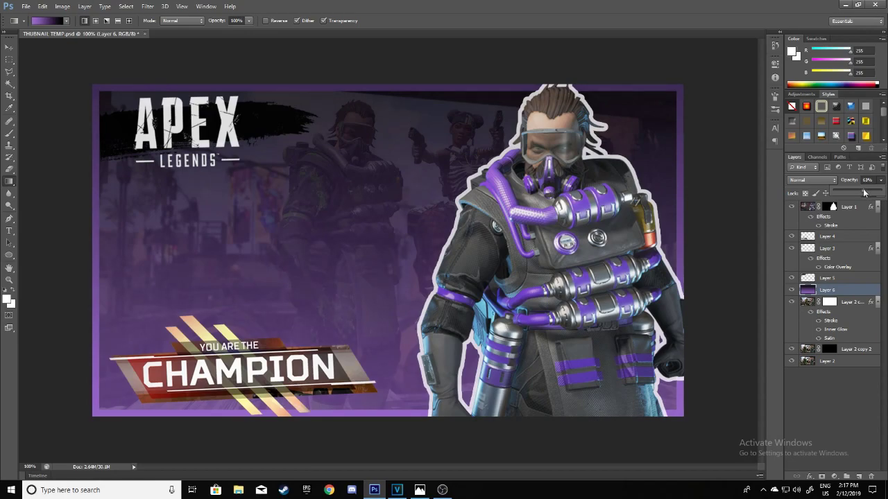
left_click_drag(865, 193, 862, 193)
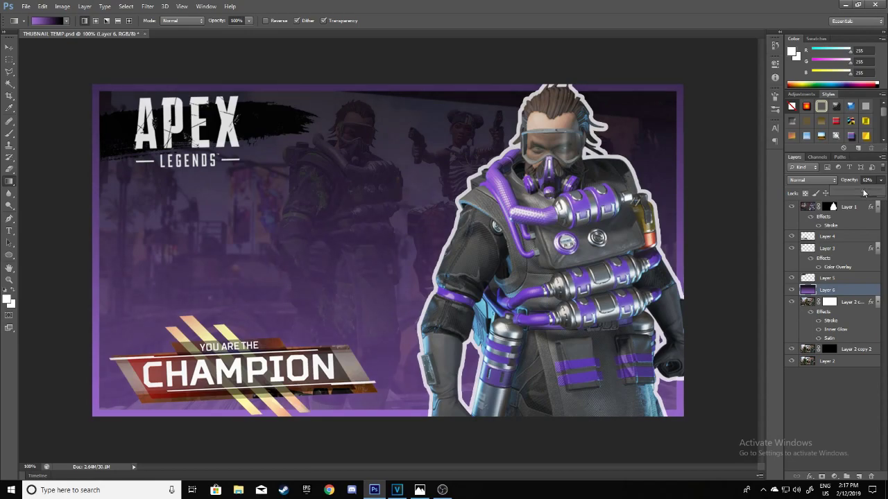
left_click(826, 410)
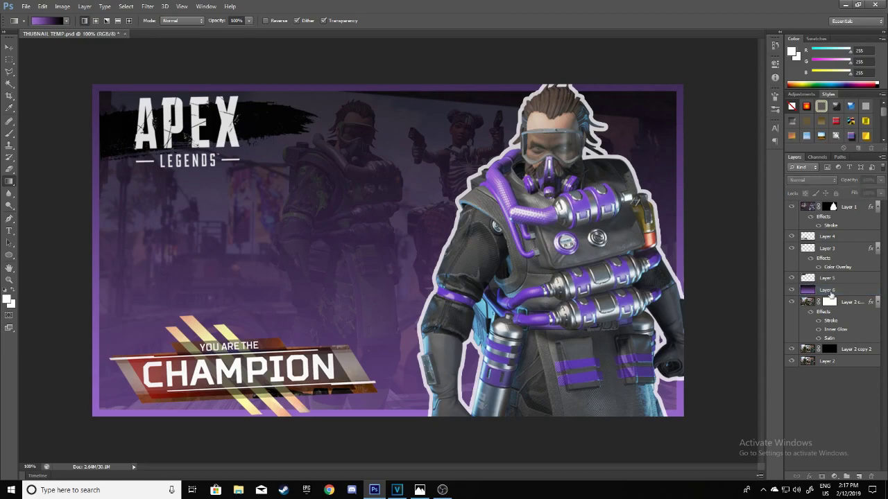
Add the text WIN above Layer 4 in Exo 2 at 147.64 pt, placed over the Champion banner on the canvas.
left_click(816, 238)
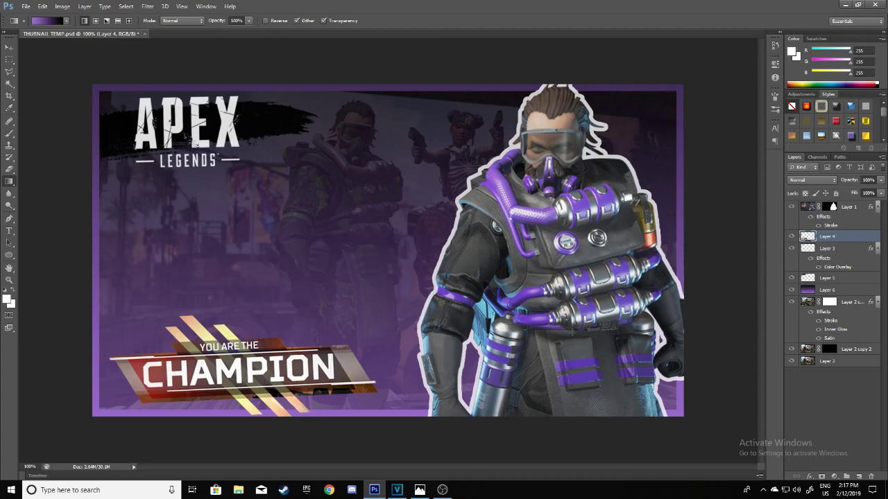
key("t")
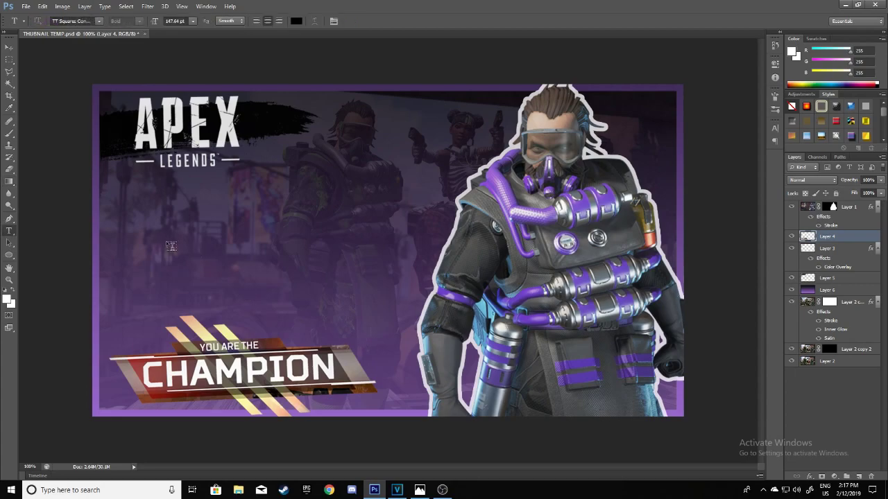
left_click(92, 21)
type("A")
left_click(205, 298)
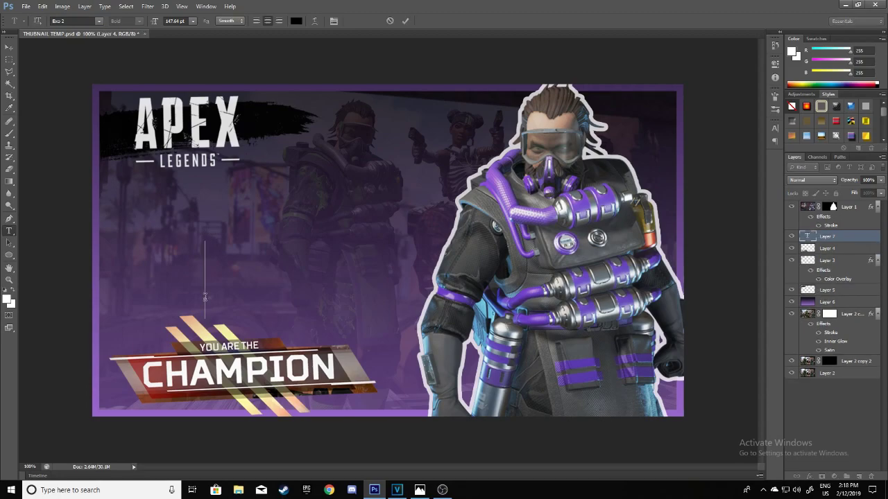
type("WIN")
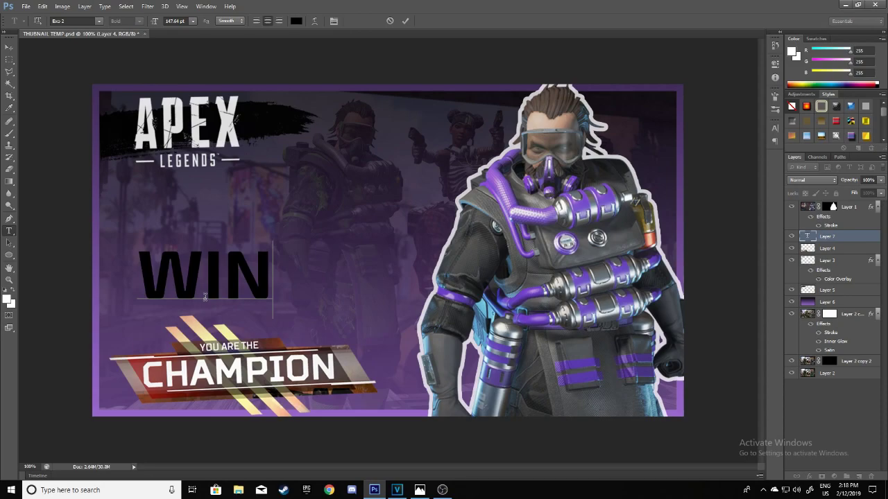
left_click(404, 20)
Scale the WIN text to about 117%, rotate it about 8° counterclockwise and position it just above the Champion banner.
key("ctrl+t")
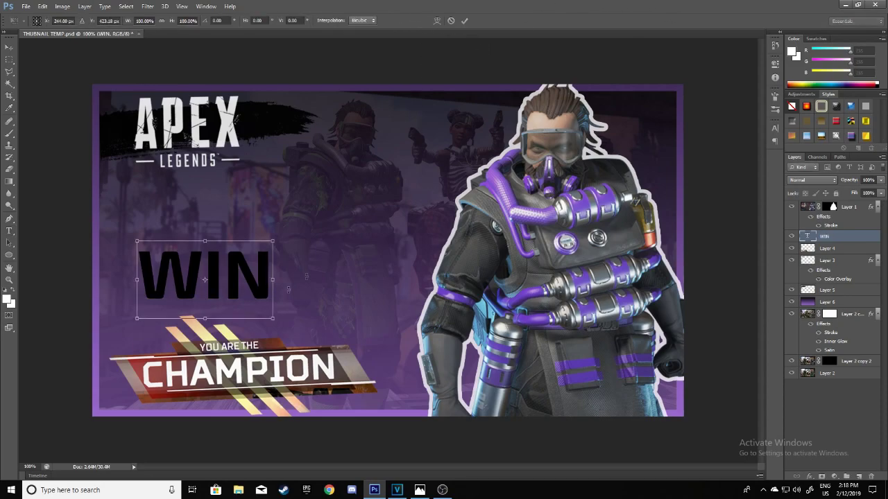
left_click_drag(301, 243, 285, 214)
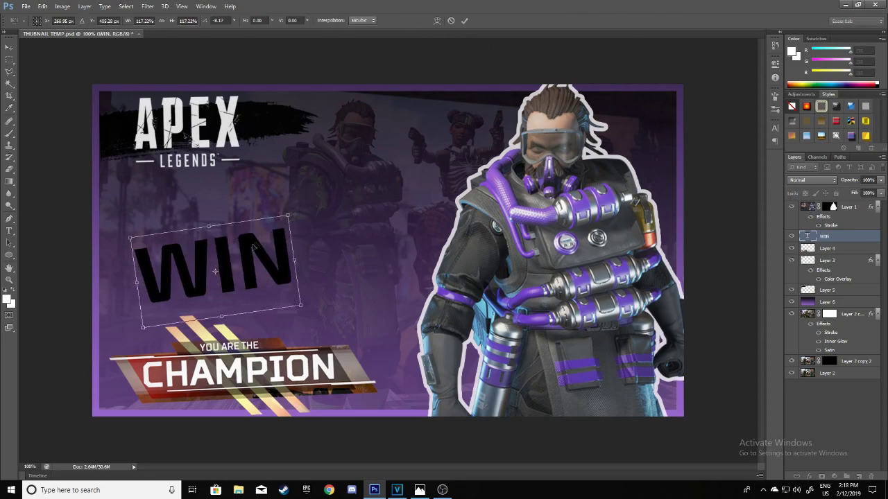
left_click_drag(250, 247, 302, 245)
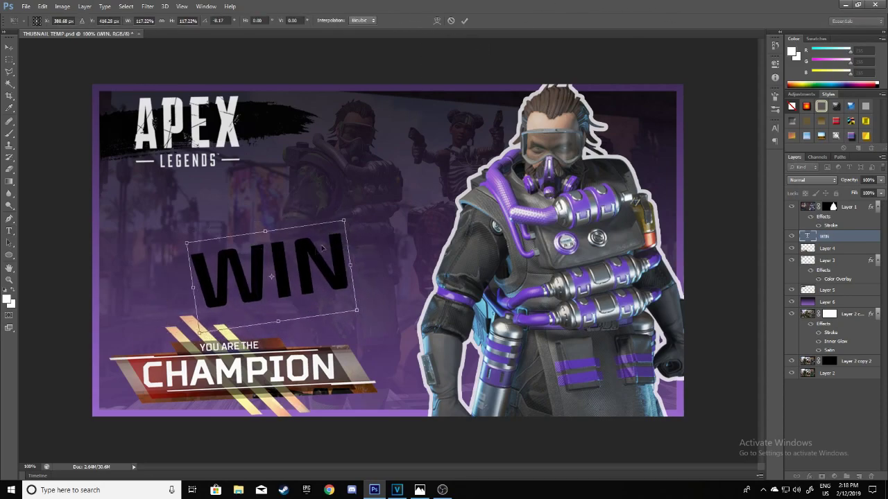
left_click(465, 20)
Try the Agency FB font on the WIN text and return it to Exo 2.
left_click(89, 22)
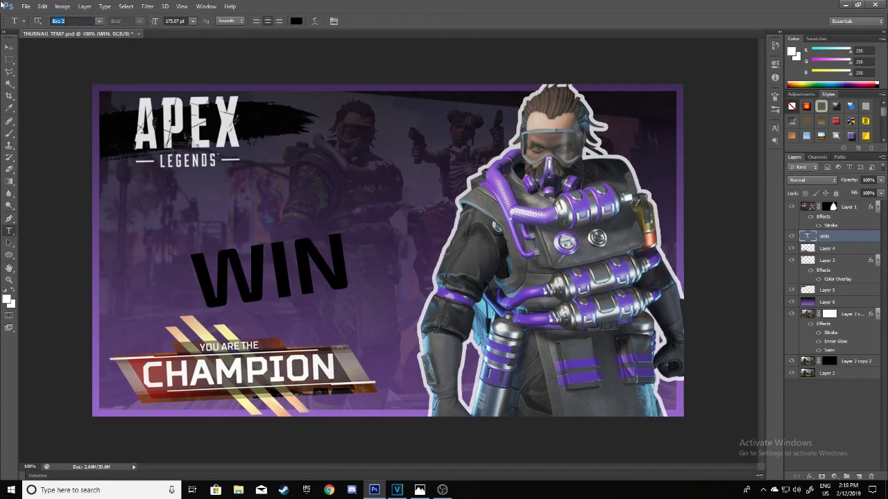
type("Agency FB")
key("Return")
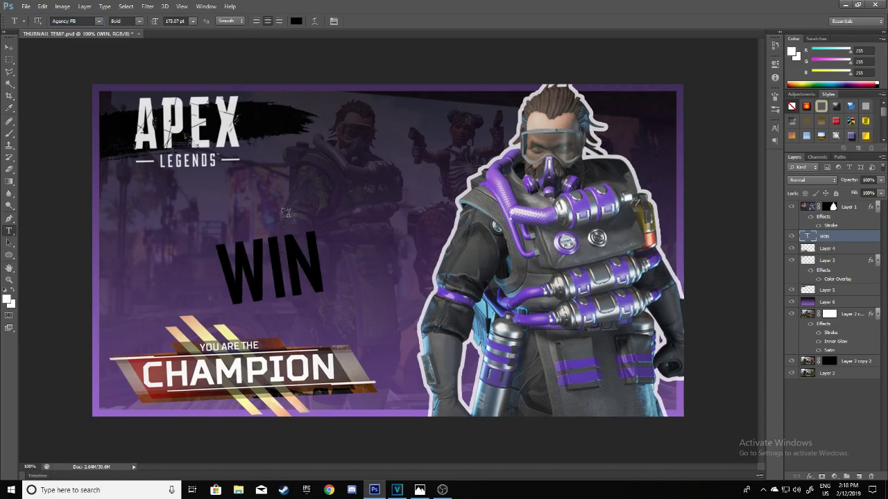
double_click(316, 254)
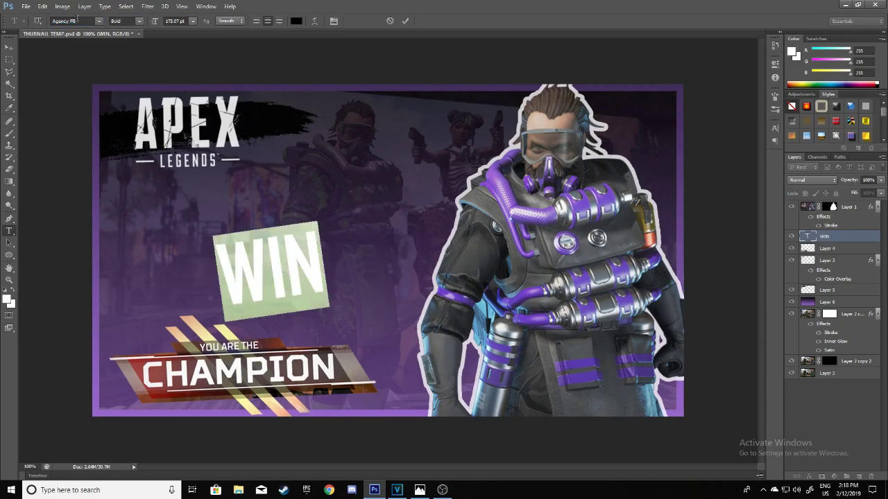
left_click(78, 20)
key("Return")
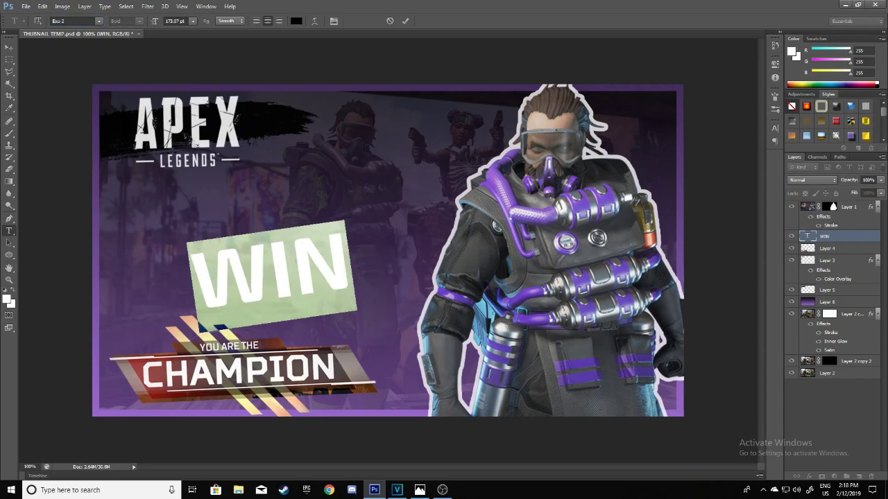
left_click(405, 20)
Add the text FIRST in Agency FB Bold at 147.64 pt near the canvas's top centre, beside Caustic's head.
left_click(412, 149)
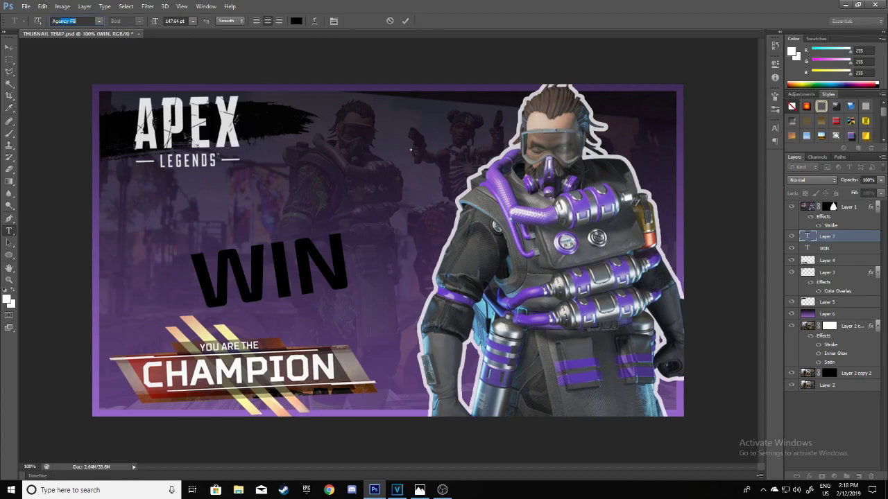
key("Return")
type("FIRST")
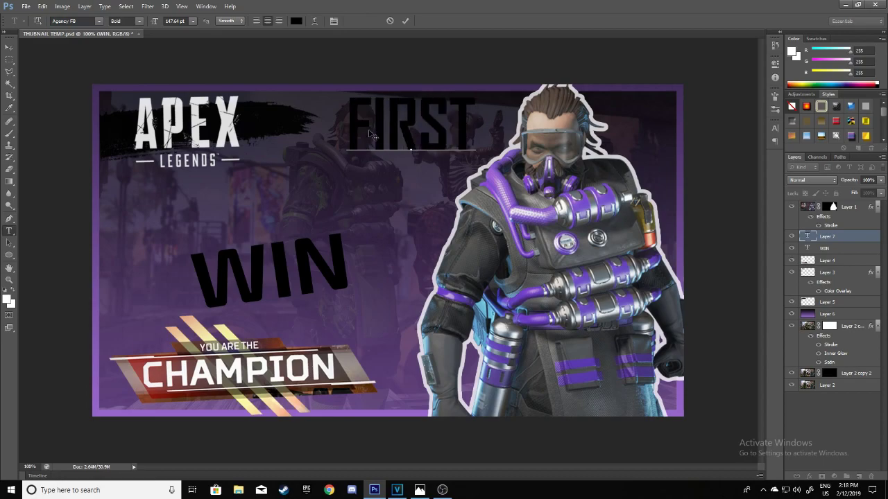
left_click(405, 21)
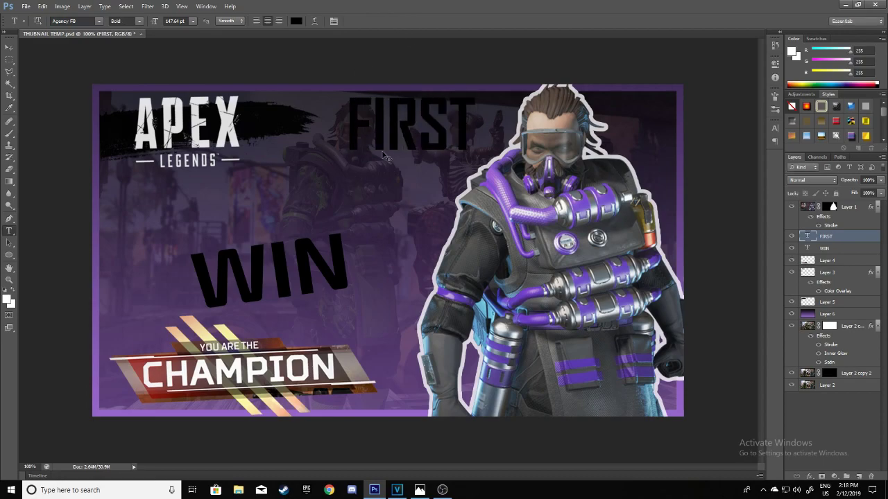
Scale the FIRST text to about 159%, rotate it about 7.65° counterclockwise and position it just above WIN.
key("ctrl+t")
left_click_drag(428, 138, 280, 210)
mouse_move(328, 163)
left_mouse_down()
mouse_move(319, 149)
mouse_move(327, 138)
mouse_move(301, 182)
mouse_move(368, 125)
mouse_move(323, 146)
mouse_move(364, 112)
mouse_move(314, 168)
left_mouse_up()
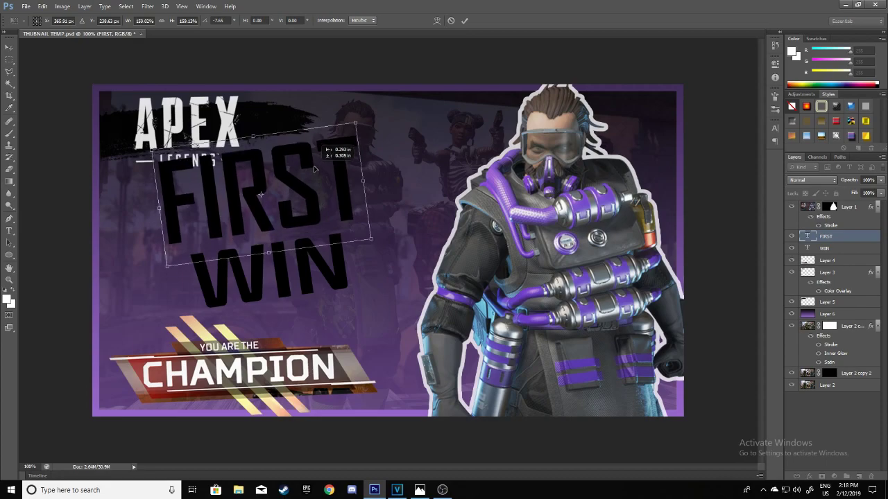
left_click(464, 20)
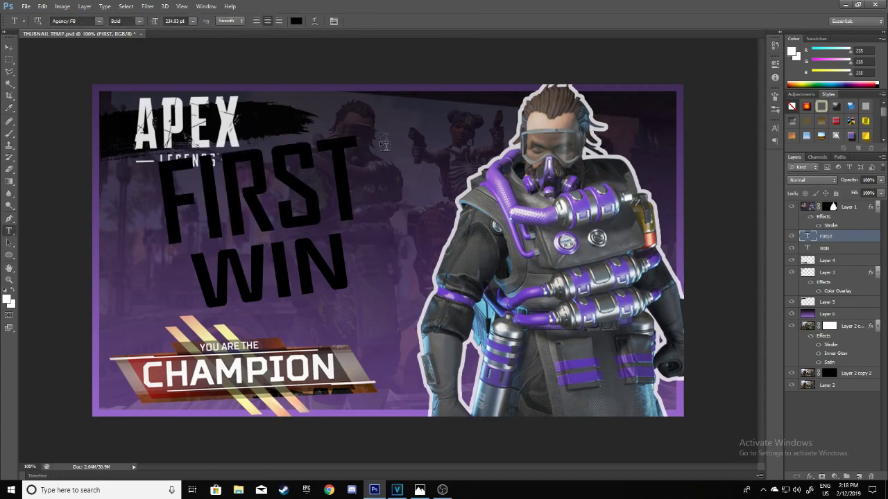
Try a Gradient Overlay on the FIRST text with the black-to-pink "nice for backrounds" preset.
double_click(838, 240)
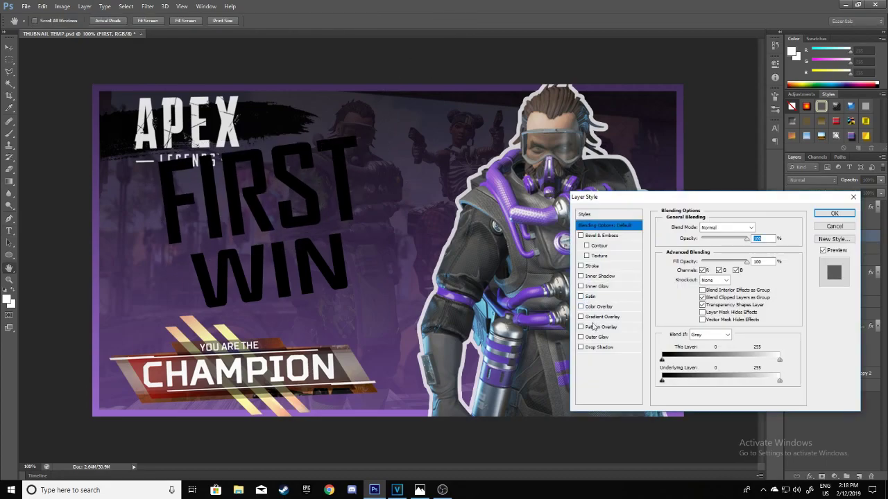
left_click(580, 317)
left_click(595, 317)
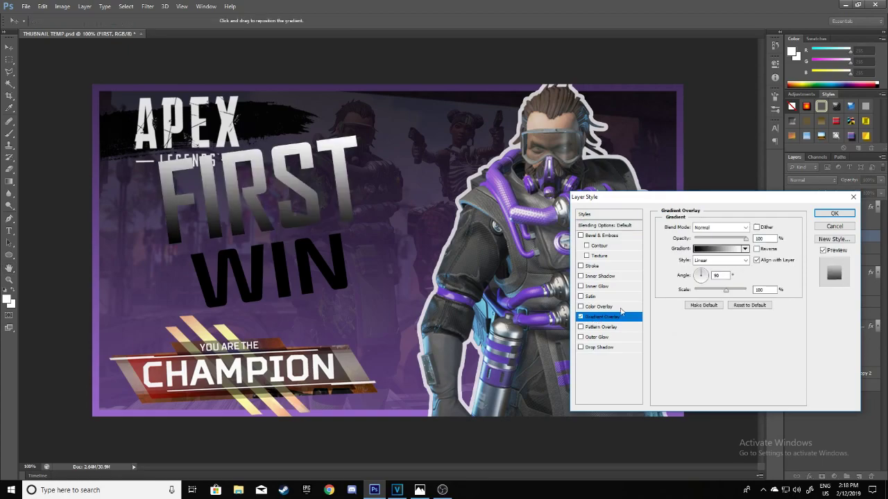
left_click(694, 257)
scroll(693, 160, "down", 1)
left_click(748, 187)
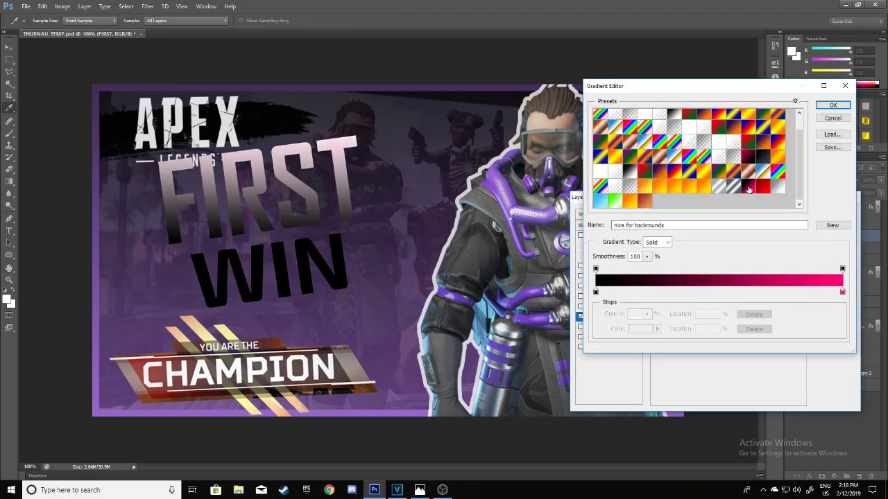
left_click(833, 119)
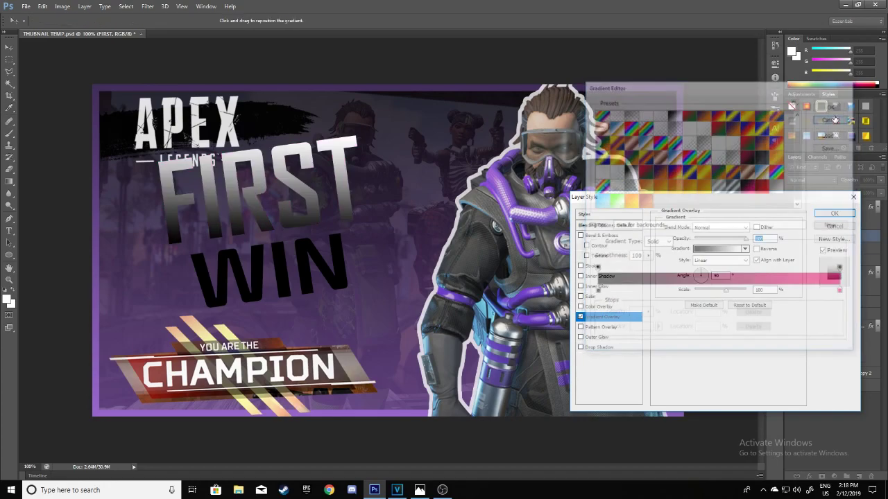
Apply the magenta style preset to the FIRST text and review its Inner Glow, overlay and Drop Shadow settings.
left_click(598, 217)
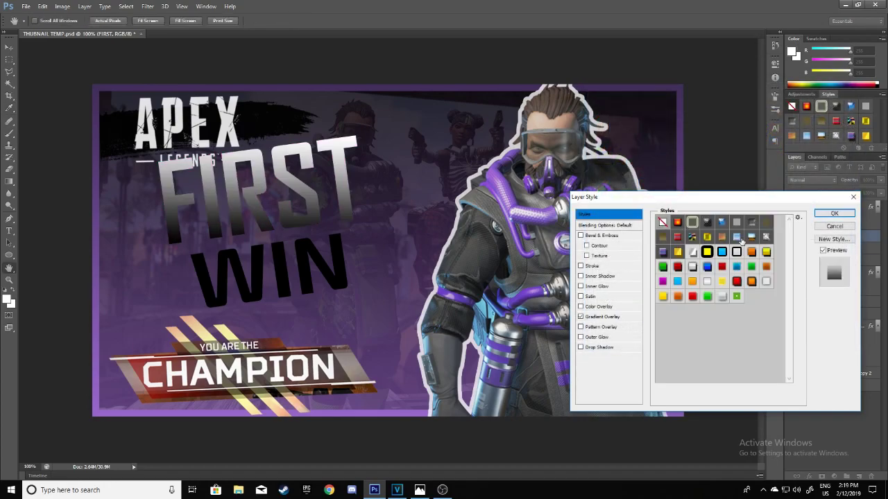
left_click(662, 281)
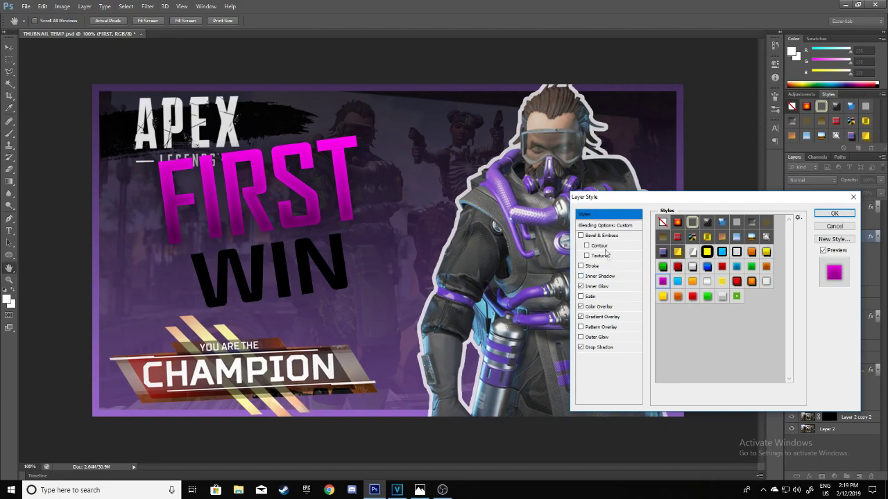
left_click(595, 287)
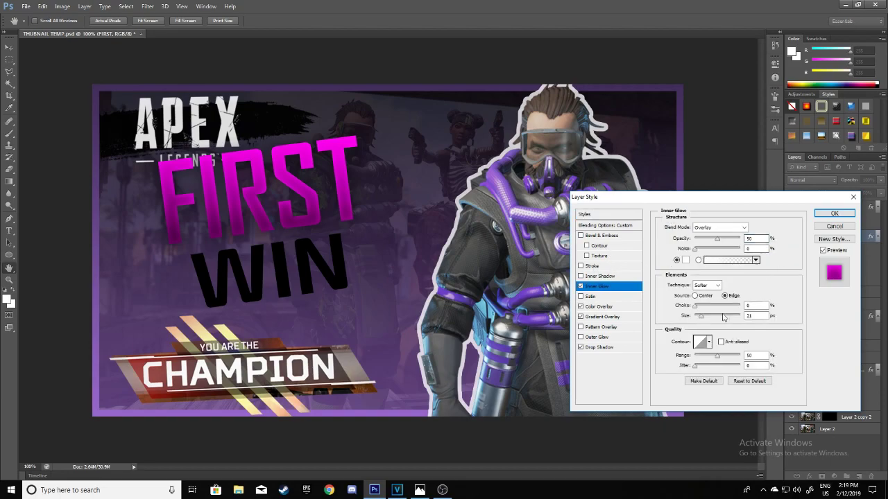
left_click(590, 307)
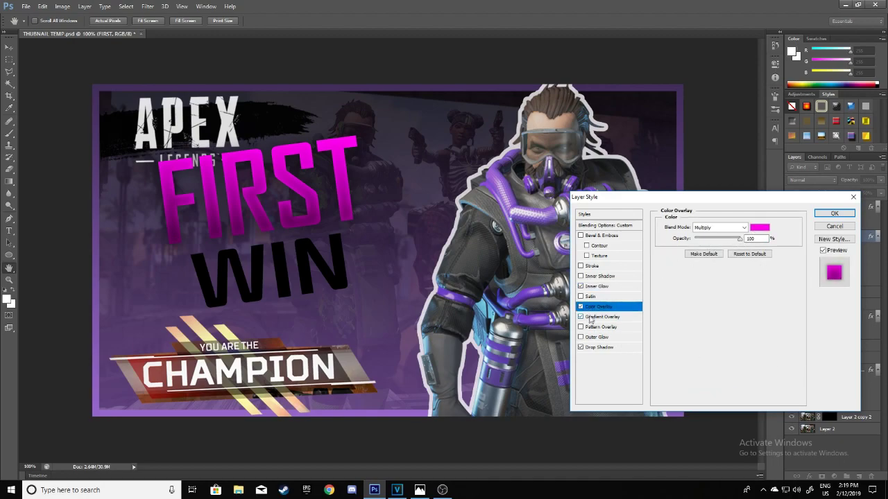
left_click(594, 318)
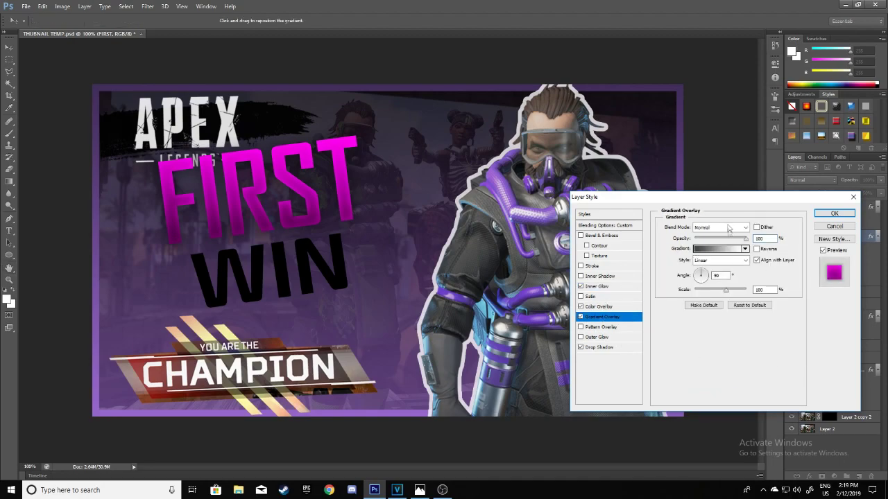
left_click(603, 347)
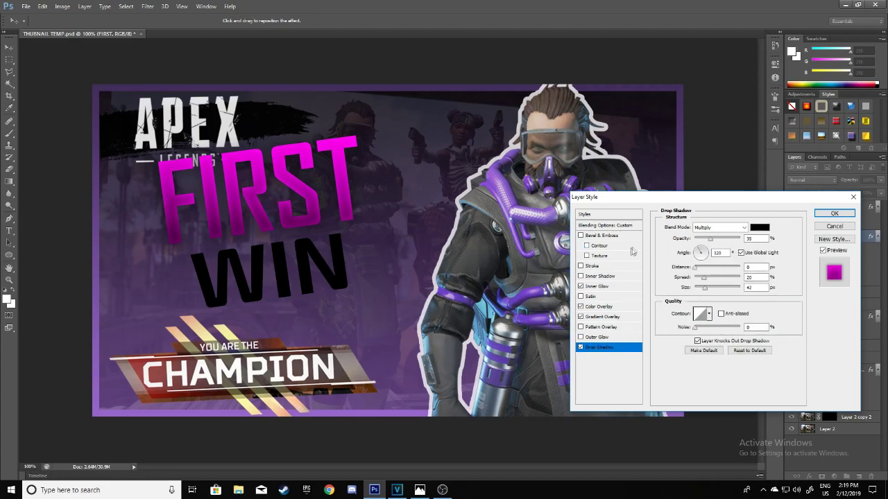
left_click(835, 214)
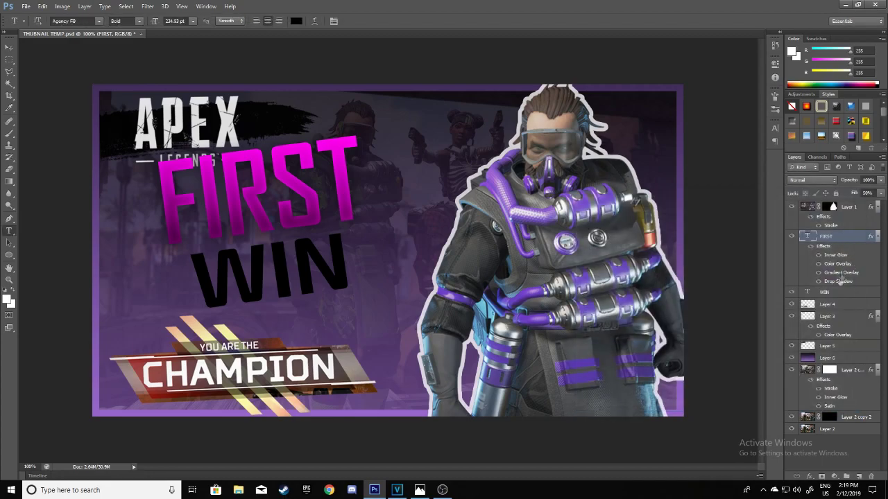
Apply the same magenta style preset to the WIN text and review its Gradient Overlay and Inner Glow settings.
left_click(833, 292)
scroll(824, 139, "down", 2)
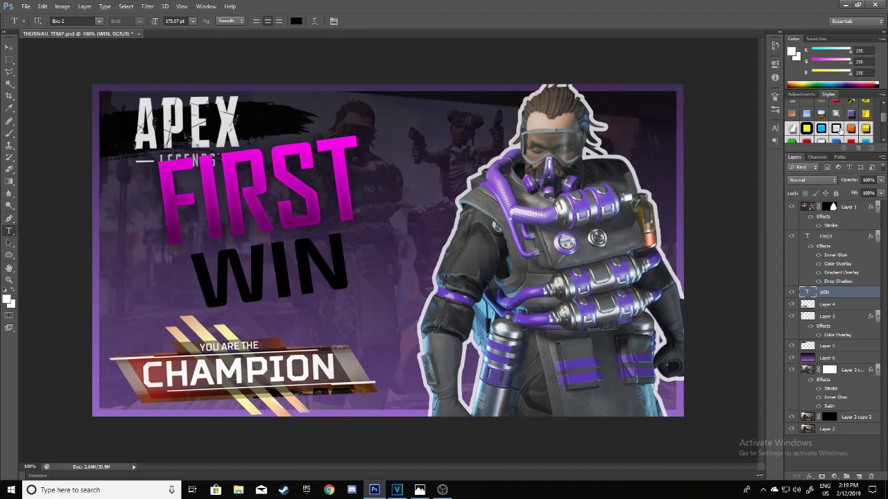
double_click(854, 294)
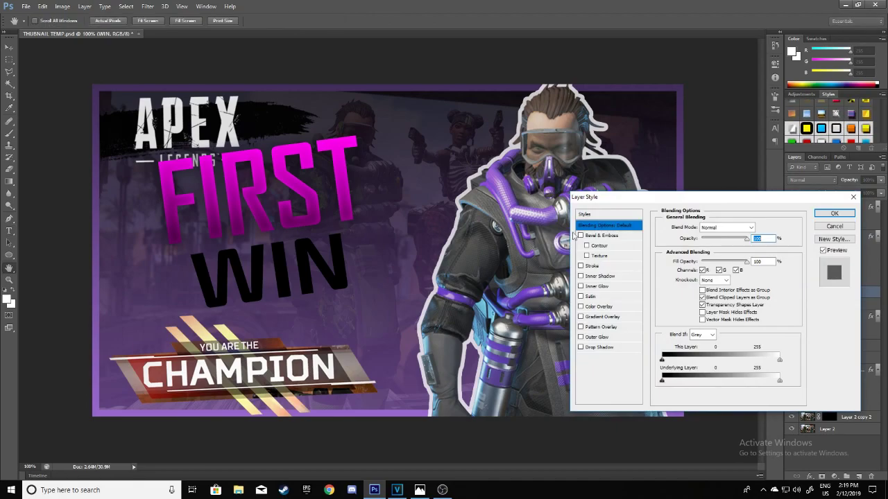
left_click(586, 214)
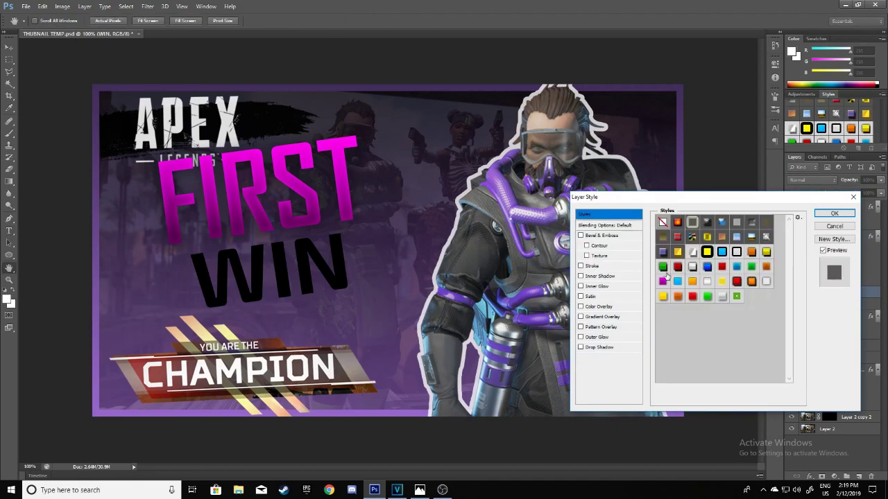
left_click(663, 281)
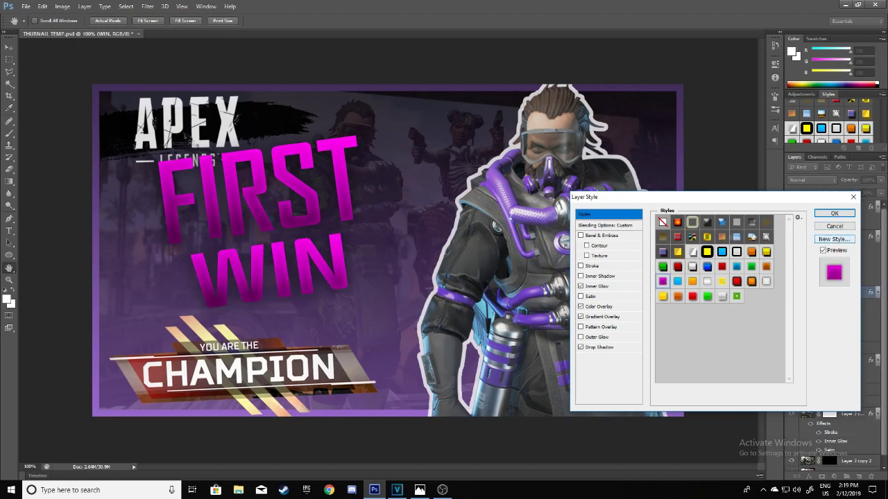
left_click(597, 318)
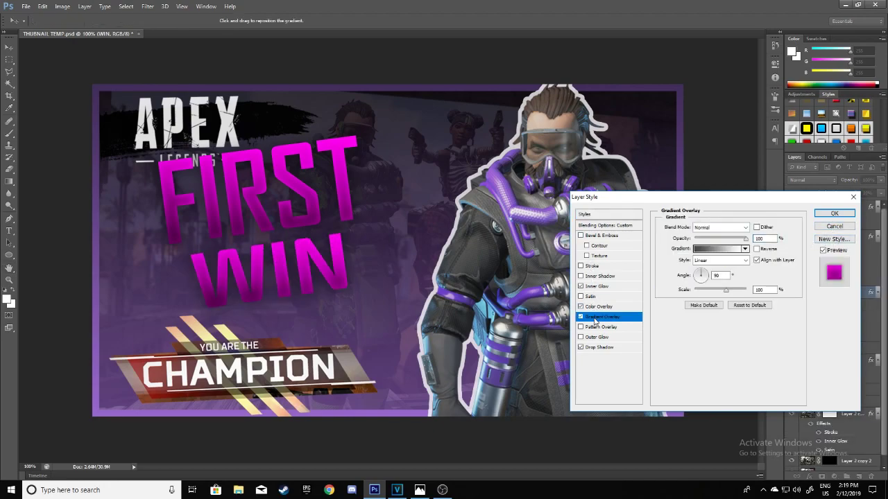
left_click(591, 287)
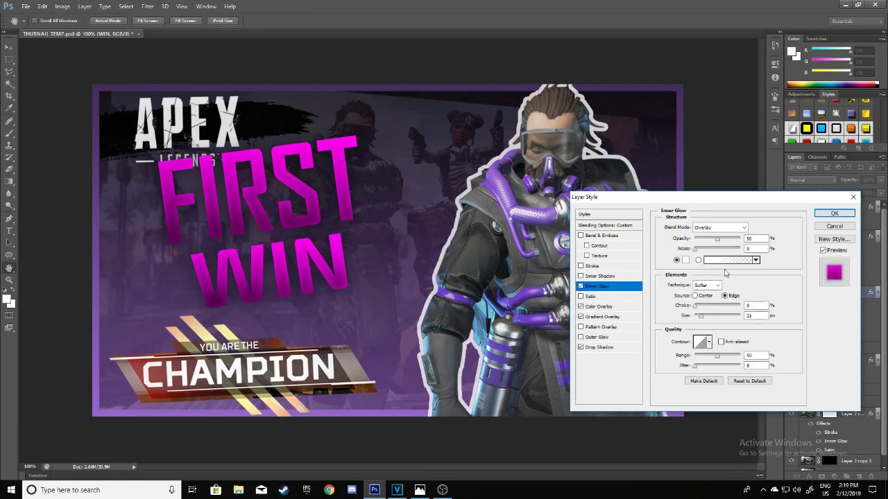
Change the WIN text's Color Overlay to a bright, saturated purple with a hue of 274°.
left_click(593, 307)
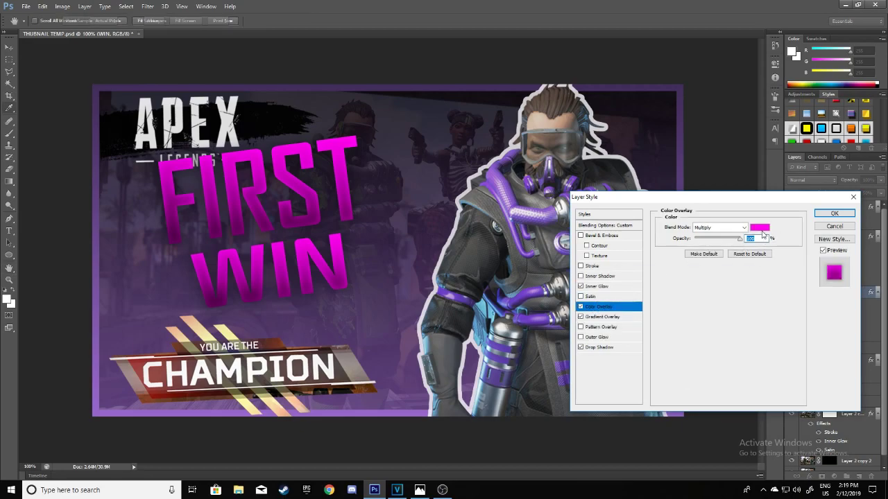
left_click(759, 228)
left_click_drag(619, 336, 632, 353)
left_click(626, 370)
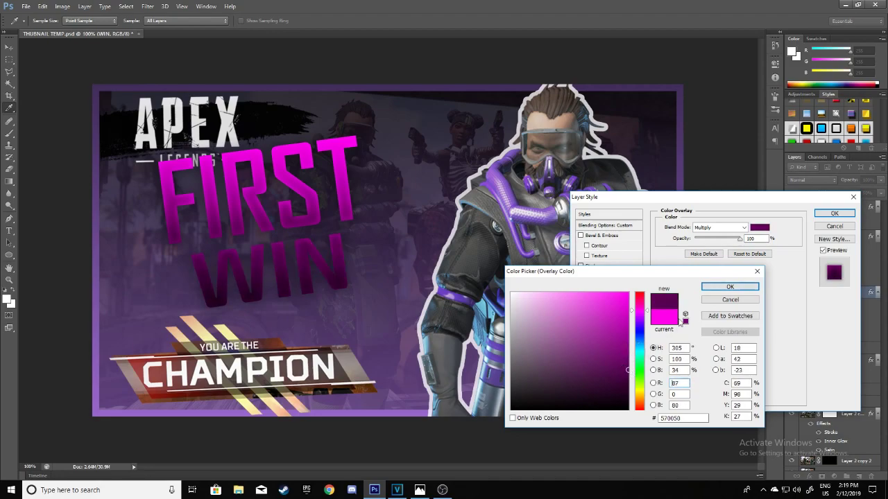
left_click(636, 351)
left_click(626, 353)
left_click_drag(644, 352, 643, 322)
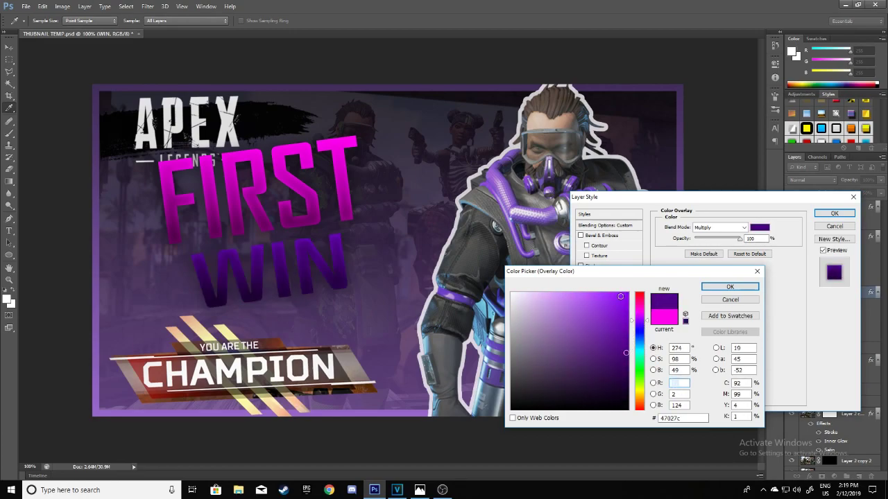
left_click(628, 293)
left_click(721, 289)
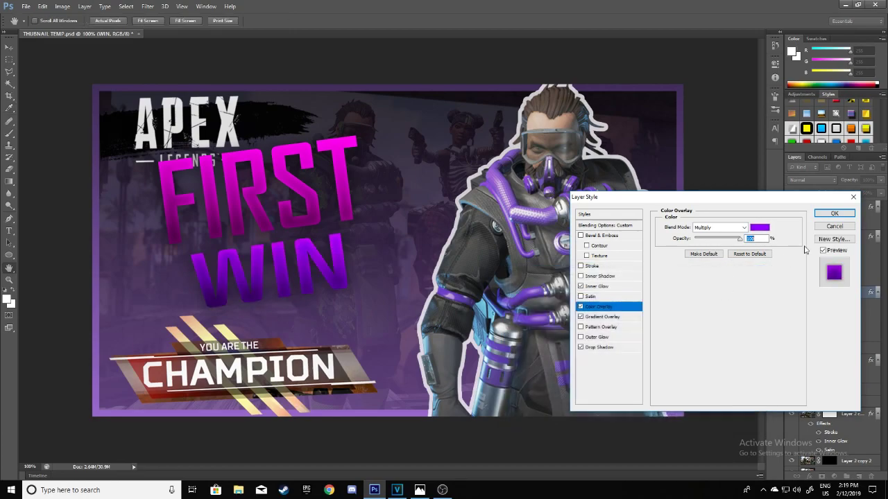
Give the WIN text a hard, nearly opaque Drop Shadow with 9 px distance, 15% spread and 0 px size.
left_click(584, 347)
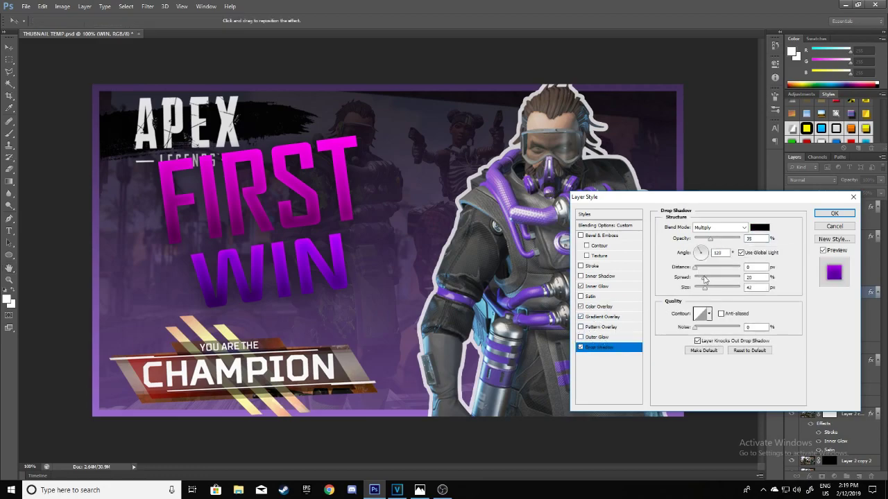
mouse_move(696, 271)
left_mouse_down()
mouse_move(704, 271)
mouse_move(686, 289)
mouse_move(699, 285)
left_mouse_up()
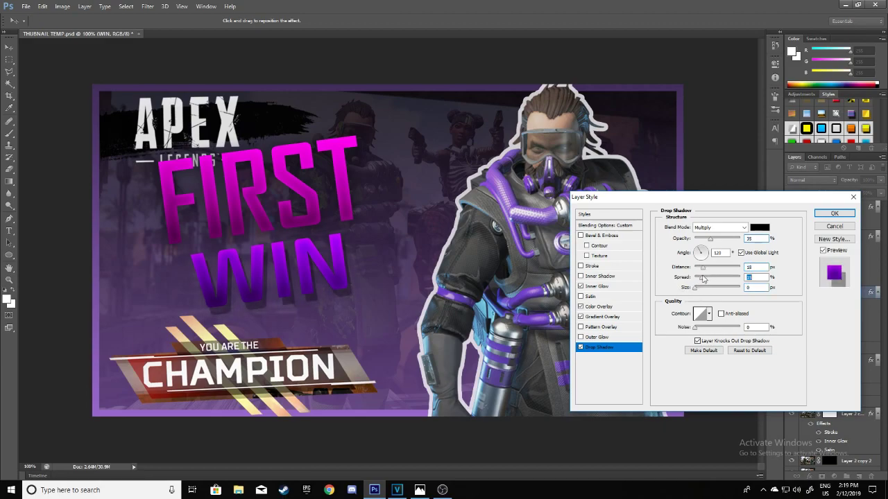
left_click_drag(703, 268, 699, 270)
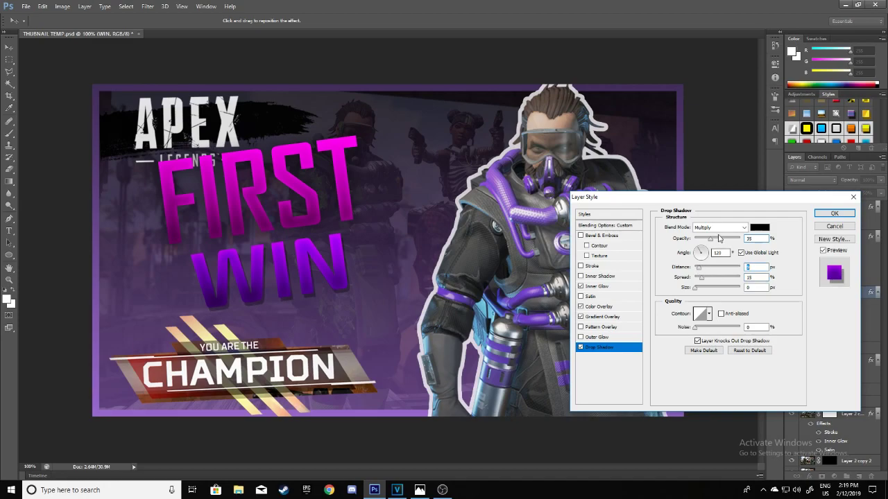
left_click_drag(720, 239, 769, 242)
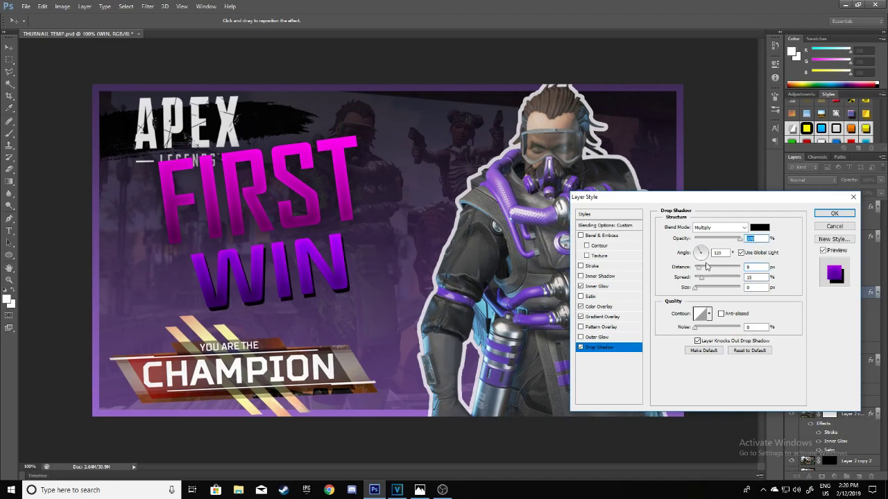
left_click_drag(740, 238, 737, 241)
left_click(833, 214)
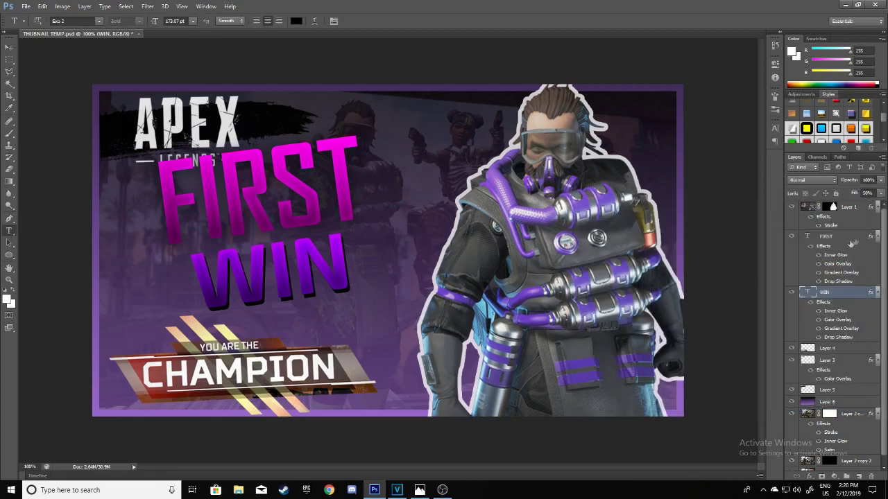
Give the FIRST text a hard, nearly opaque Drop Shadow with 13 px distance, reduced spread and 0 px size.
double_click(839, 281)
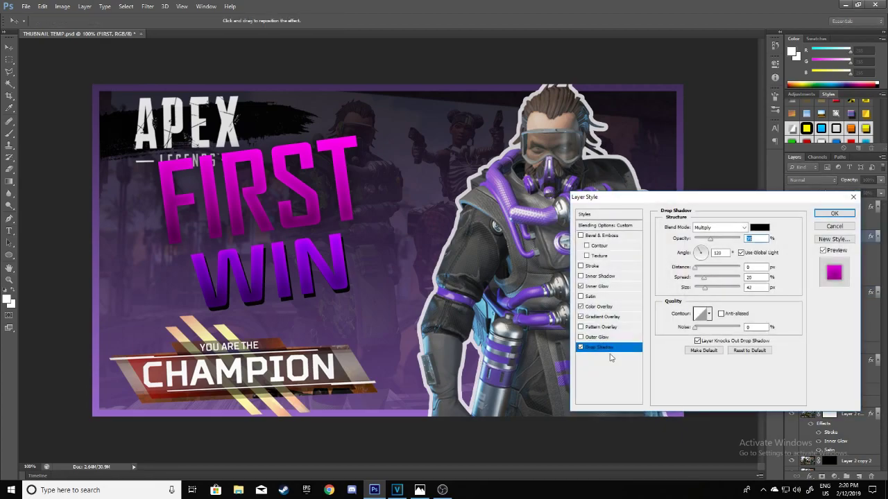
left_click(696, 270)
mouse_move(700, 271)
left_mouse_down()
mouse_move(709, 271)
mouse_move(695, 287)
mouse_move(701, 271)
left_mouse_up()
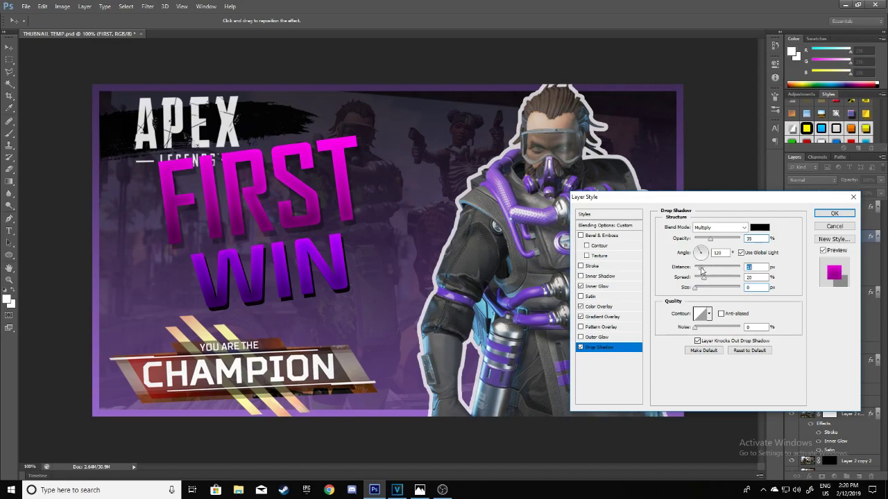
left_click_drag(710, 239, 739, 241)
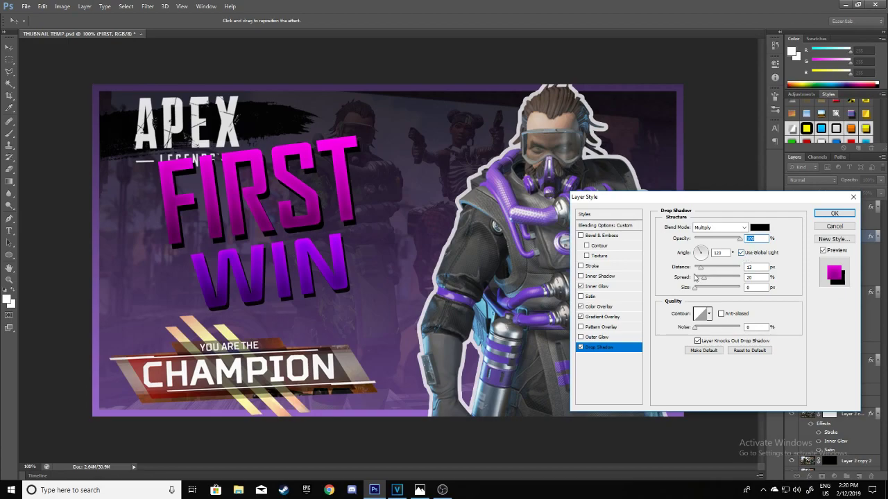
left_click_drag(703, 278, 687, 279)
left_click_drag(740, 241, 734, 242)
left_click(834, 213)
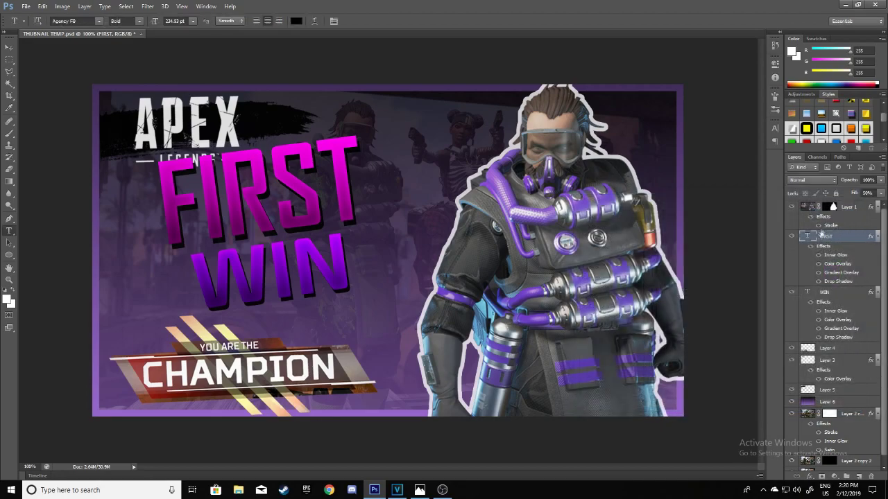
Move the FIRST and WIN layers below Layer 4, then enlarge both texts together and shift them down behind the Champion banner.
left_click(824, 302, "shift")
left_click_drag(823, 302, 833, 360)
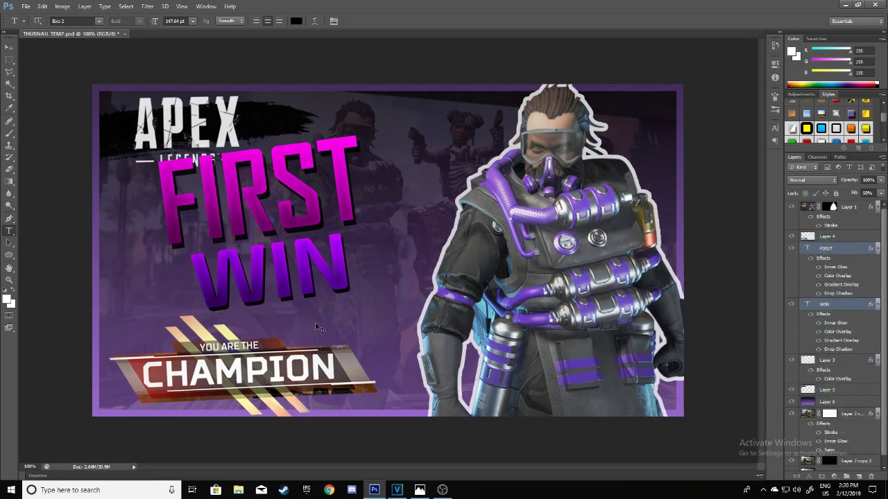
key("ctrl+t")
left_click_drag(367, 135, 413, 126)
left_click_drag(346, 175, 359, 213)
left_click_drag(423, 135, 426, 132)
left_click(464, 20)
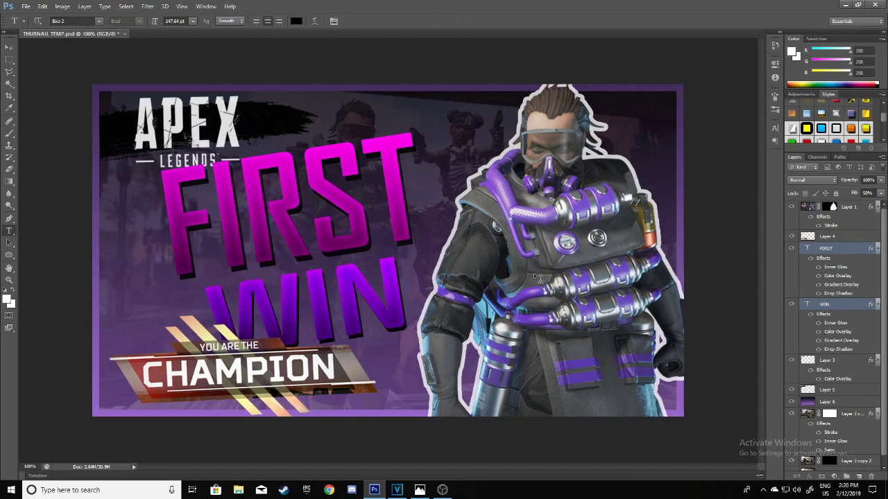
Scale the FIRST and WIN texts together down to about 92% and shift them up, clear of the Champion banner.
key("ctrl+t")
left_click_drag(425, 131, 408, 149)
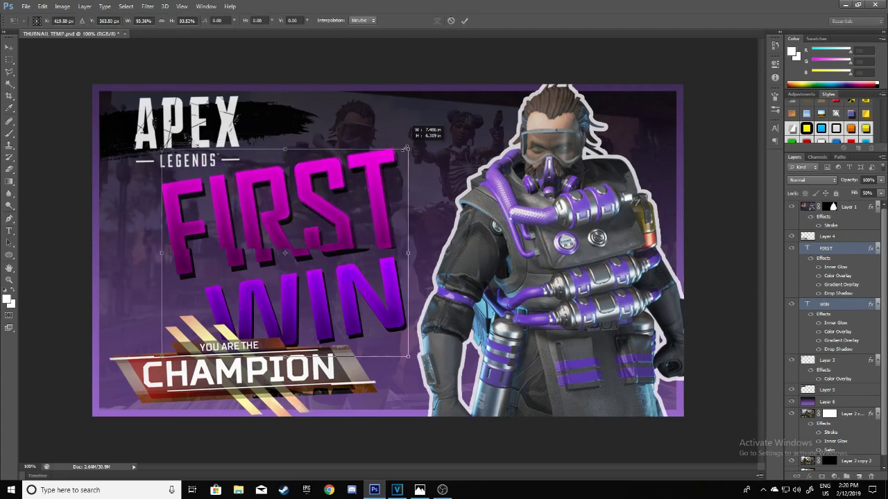
left_click_drag(364, 190, 380, 174)
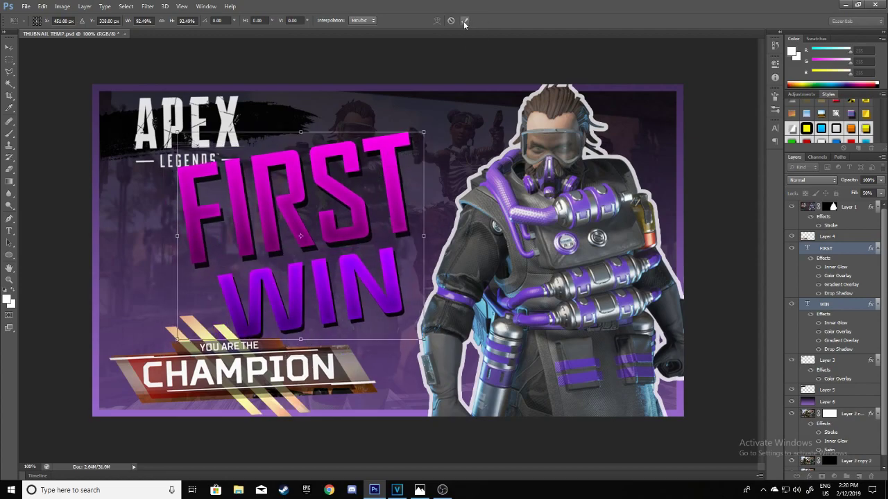
left_click(465, 21)
Rotate the FIRST and WIN texts together slightly clockwise and nudge them into place between the Apex logo and the Champion banner.
key("v")
mouse_move(347, 226)
left_mouse_down()
mouse_move(337, 221)
mouse_move(340, 233)
left_mouse_up()
key("ctrl+t")
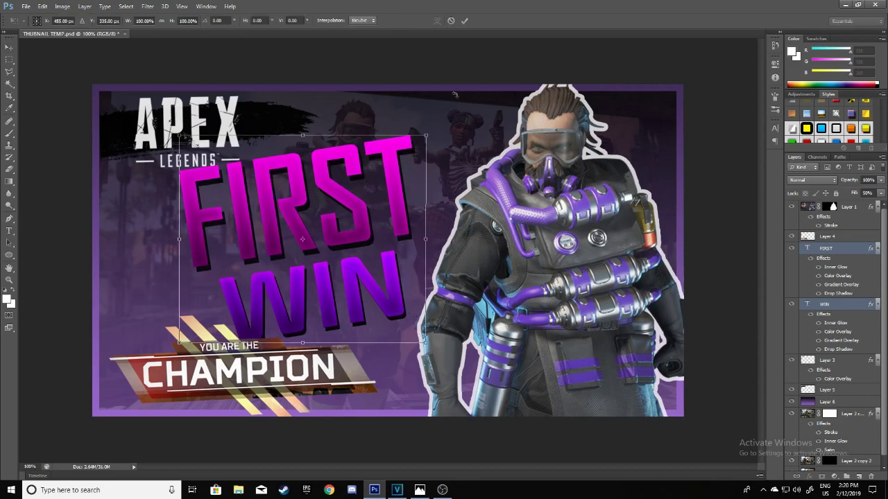
left_click_drag(455, 95, 458, 104)
left_click(464, 20)
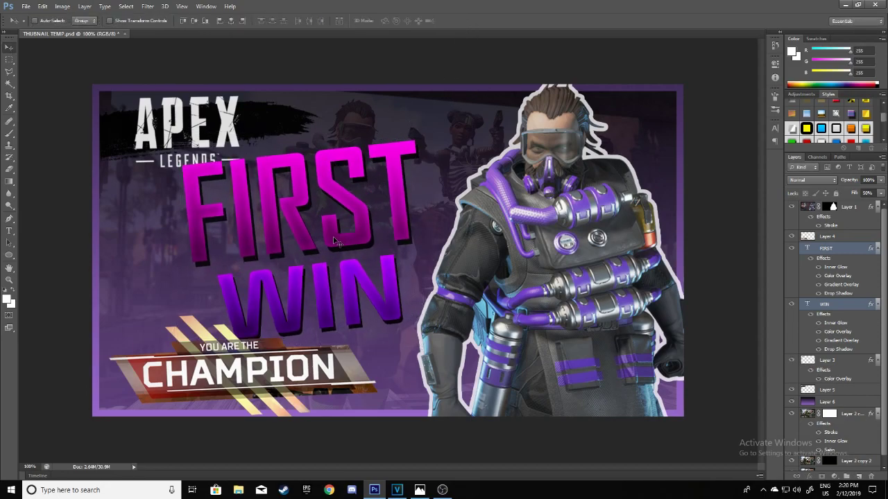
left_click_drag(338, 242, 345, 249)
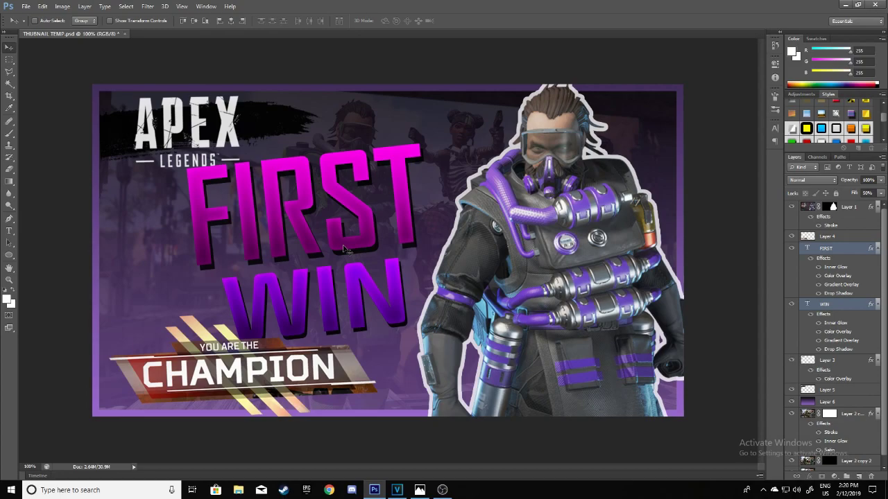
Replace the word FIRST with TUBNAIL in the magenta text layer.
key("t")
double_click(344, 250)
key("BackSpace")
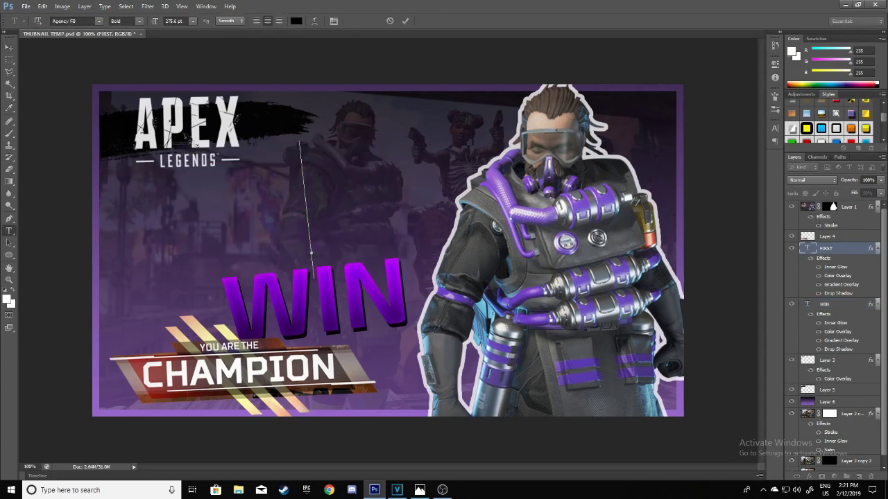
type("TUB")
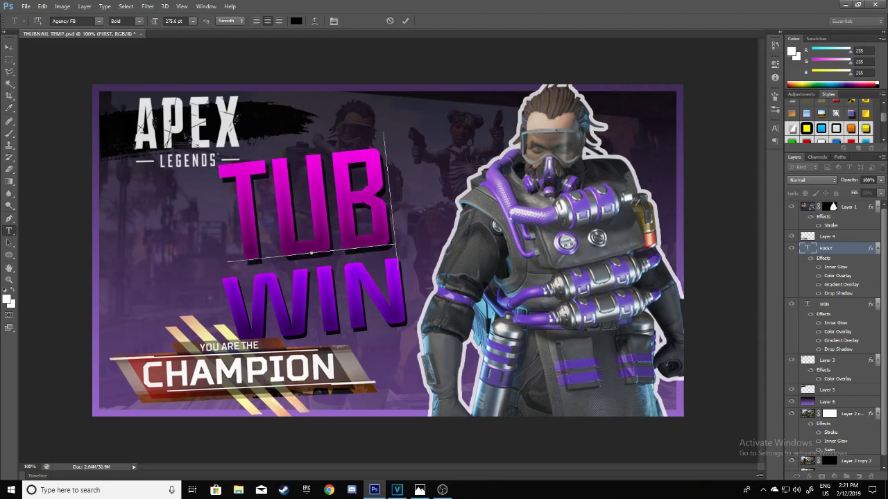
type("NAIL")
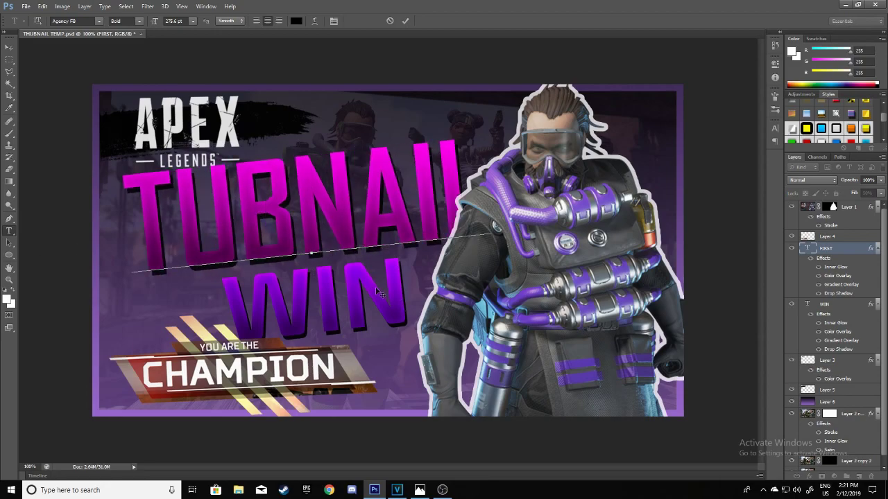
left_click(405, 21)
Replace the word WIN with TUTORIAL in the purple text layer.
double_click(401, 294)
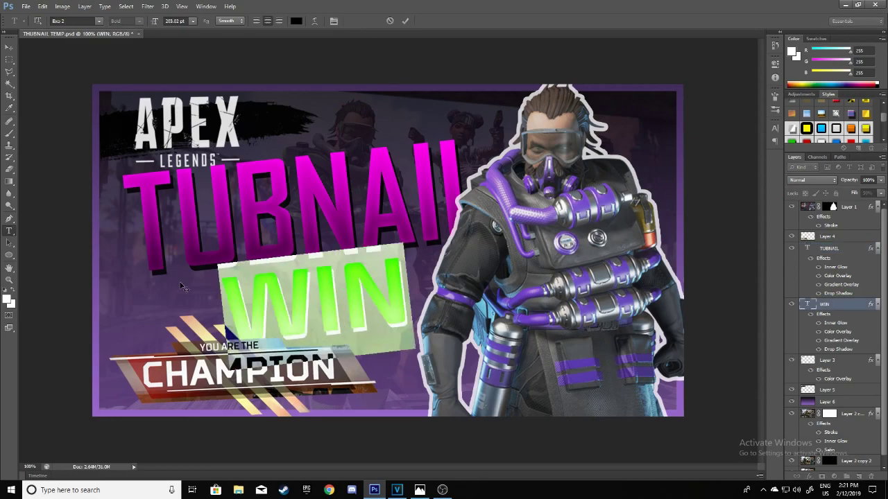
key("BackSpace")
type("TUTU")
key("BackSpace")
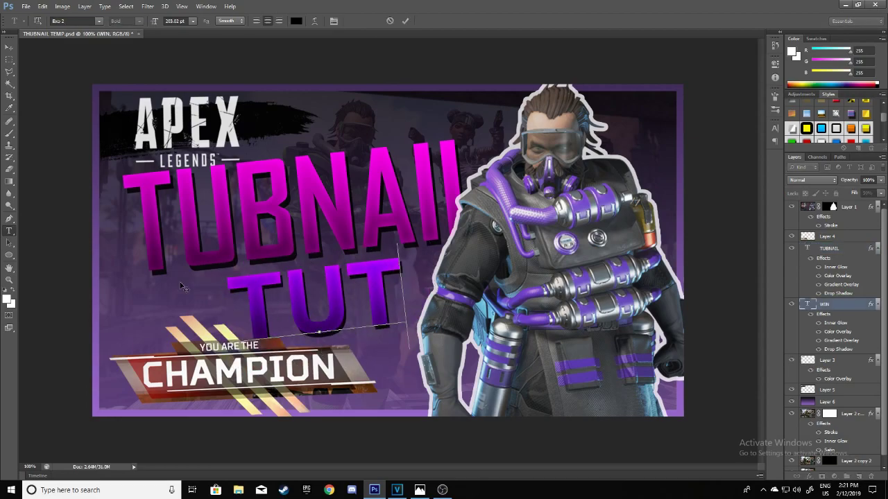
type("ORI")
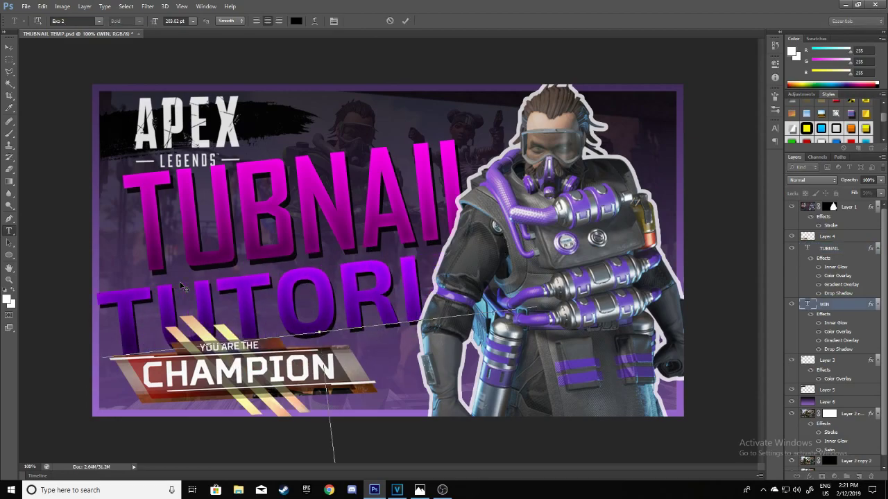
left_click(405, 21)
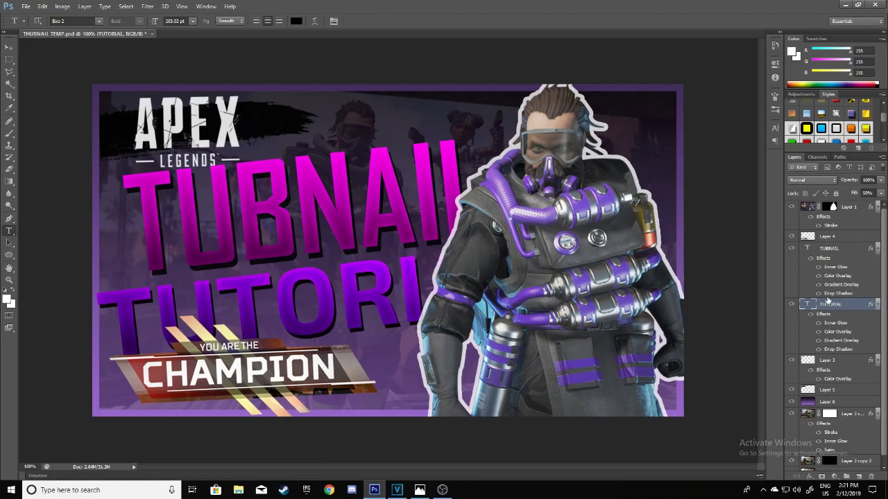
Scale the TUTORIAL text down to about 136 pt and place it directly beneath TUBNAIL, above the Champion banner.
key("ctrl+t")
left_click_drag(542, 229, 361, 278)
left_click_drag(309, 310, 390, 264)
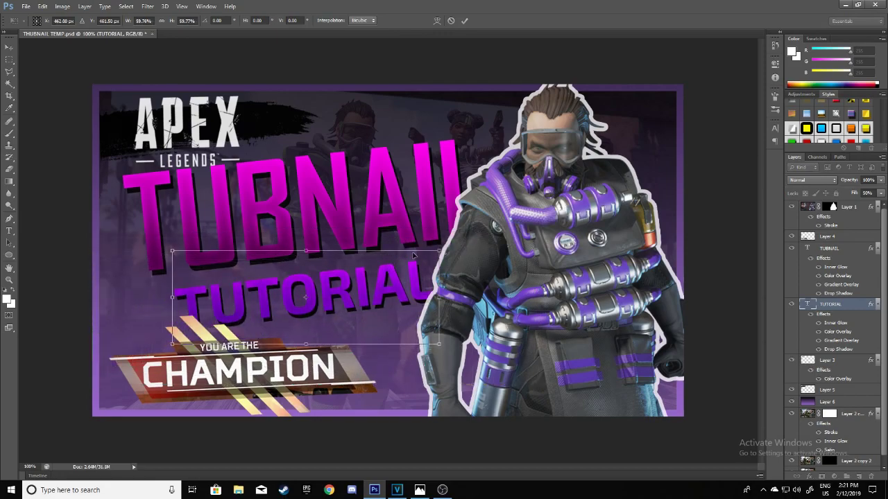
left_click_drag(439, 251, 461, 239)
left_click_drag(410, 275, 403, 279)
left_click_drag(453, 246, 463, 242)
left_click_drag(405, 283, 400, 279)
left_click(465, 21)
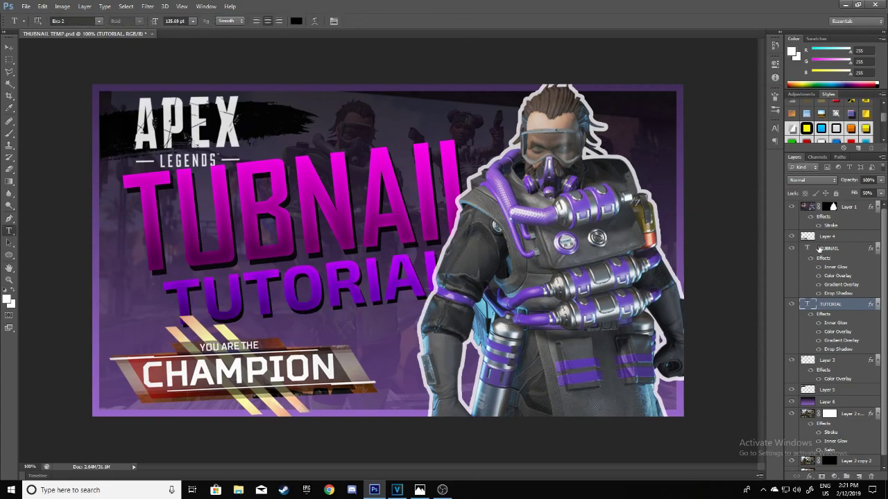
Scale the TUBNAIL and TUTORIAL texts down together and position them so both words fit between the purple frame and the Caustic cutout.
left_click(819, 248, "ctrl")
key("ctrl+t")
left_click_drag(393, 192, 382, 194)
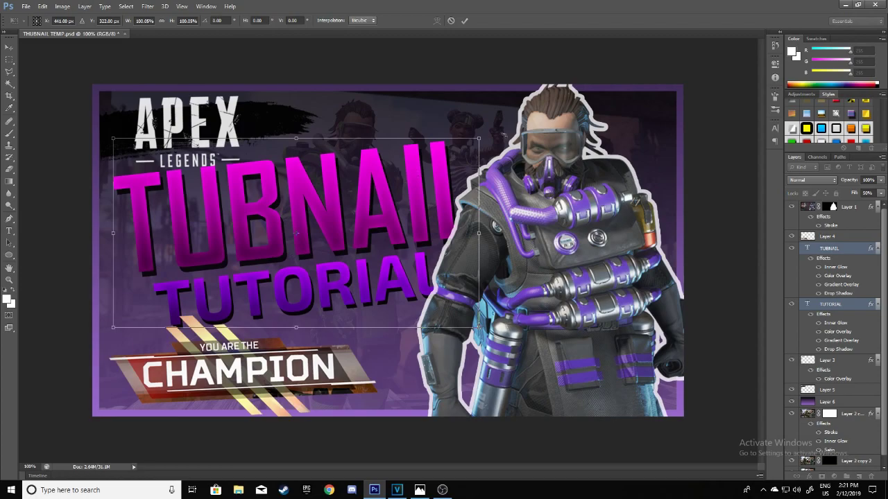
left_click_drag(478, 138, 444, 157)
left_click_drag(394, 198, 392, 194)
left_click(465, 21)
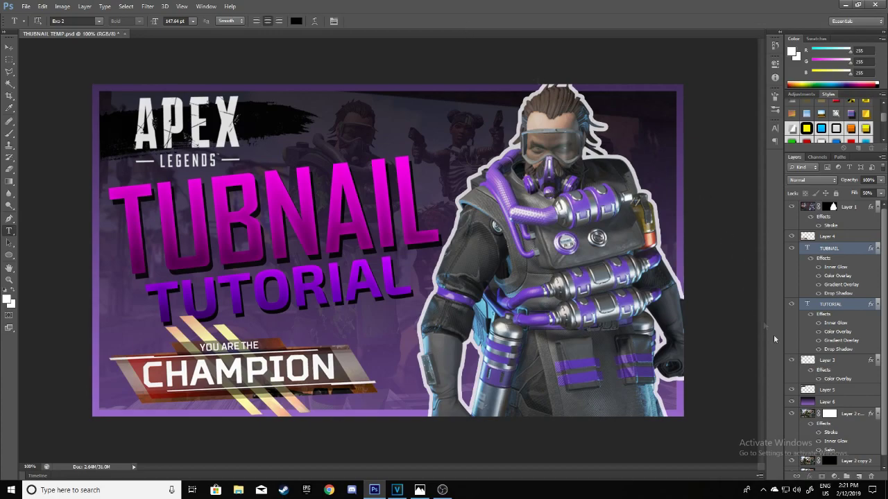
Select Layer 3 beneath the TUTORIAL text layer.
left_click(832, 360)
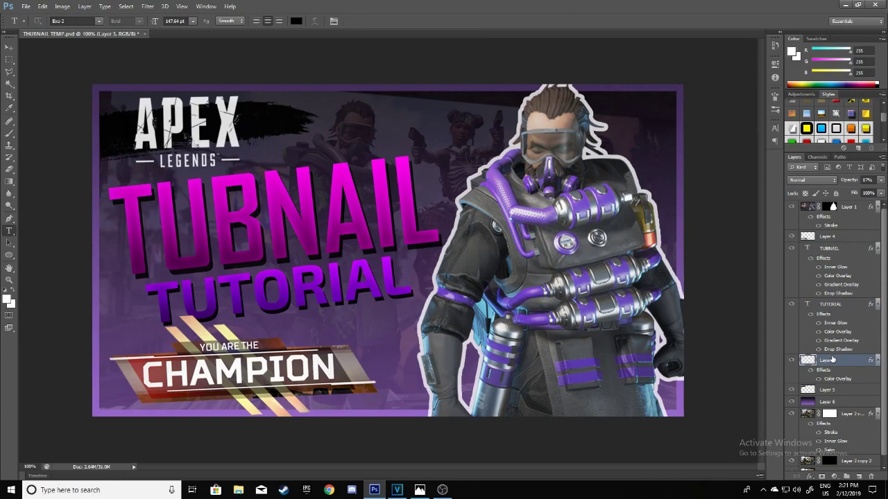